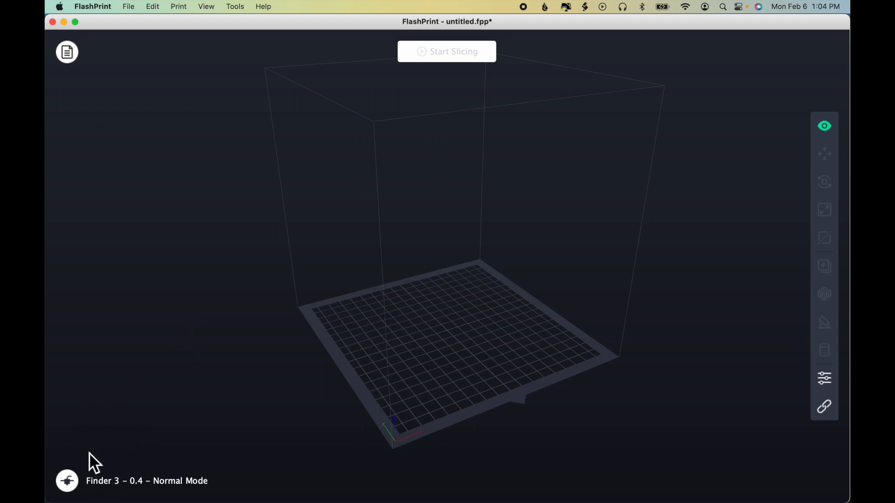
Step: Examine the available machine types and nozzle sizes for the printer
left_click(71, 484)
mouse_move(116, 415)
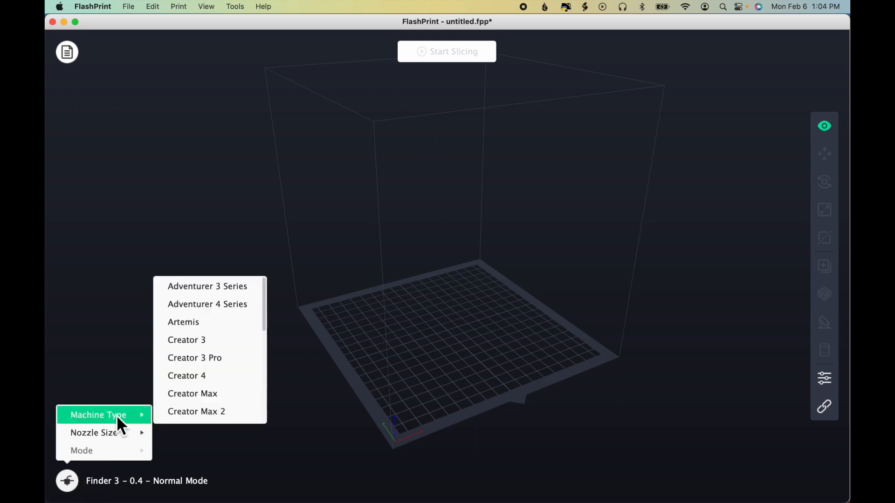
mouse_move(140, 434)
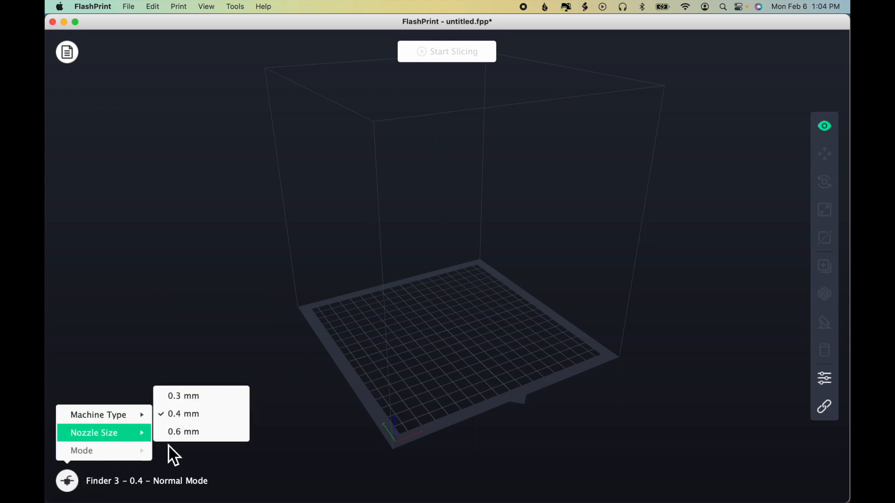
left_click(228, 467)
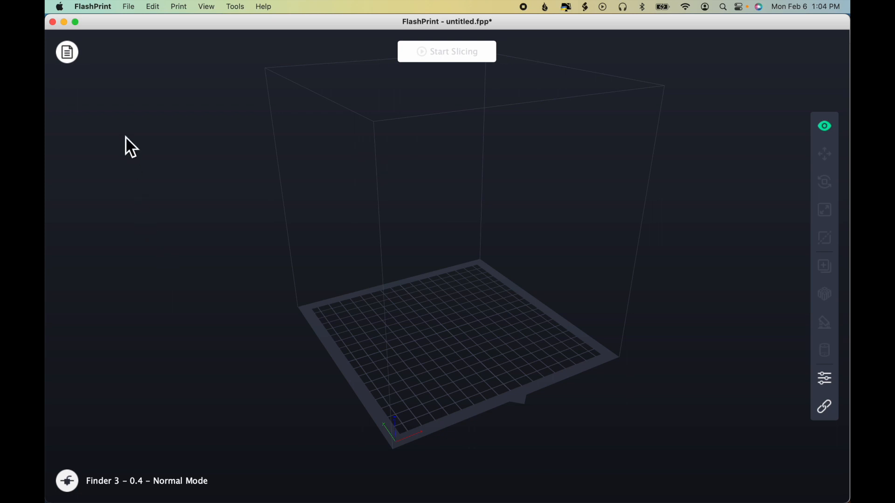
Step: Import Test Cube.stl through the model list, delete it from the list and hide the list
left_click(74, 57)
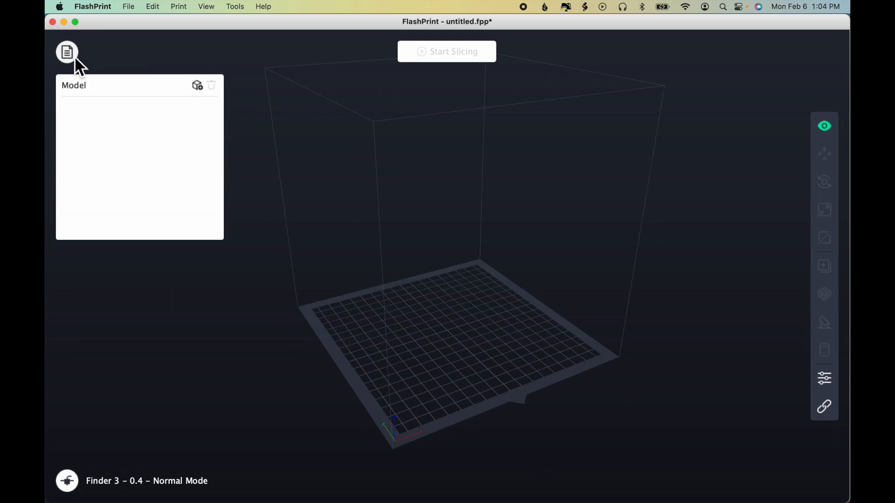
left_click(197, 86)
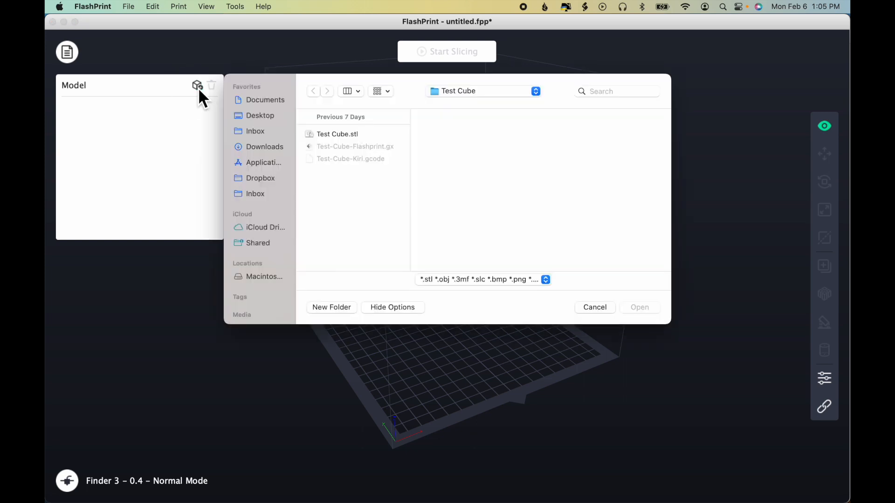
left_click(334, 135)
left_click(633, 306)
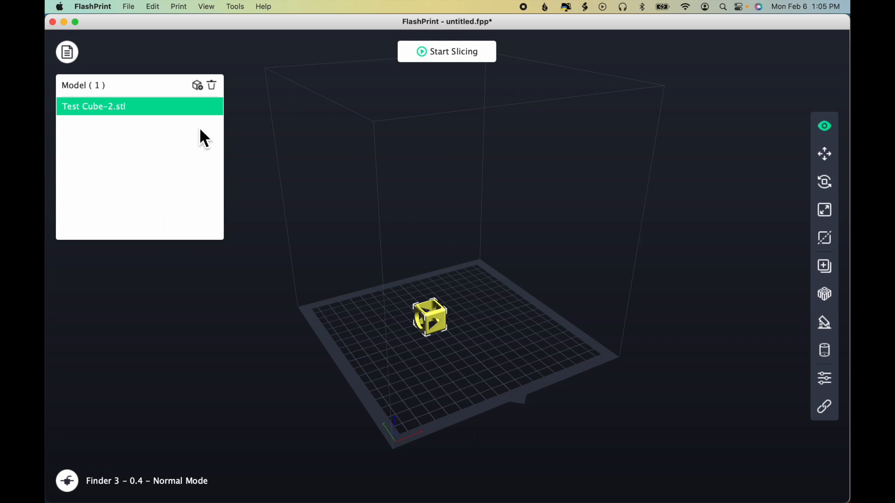
left_click(213, 88)
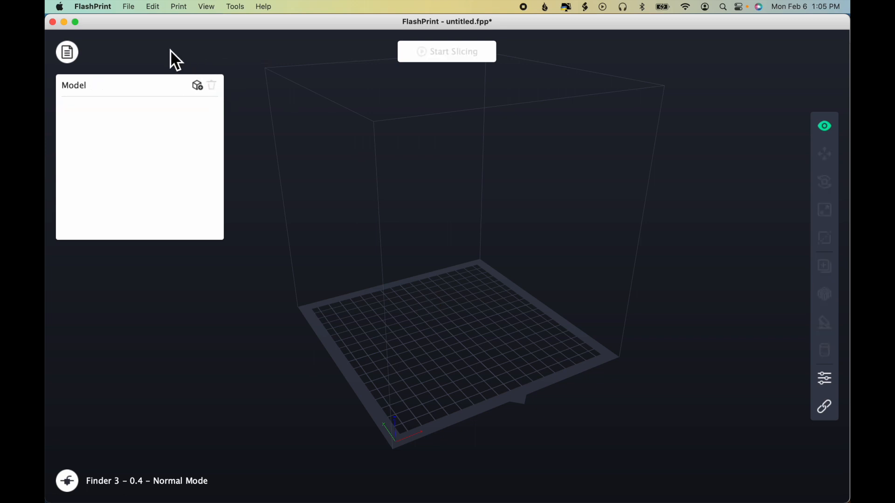
left_click(72, 57)
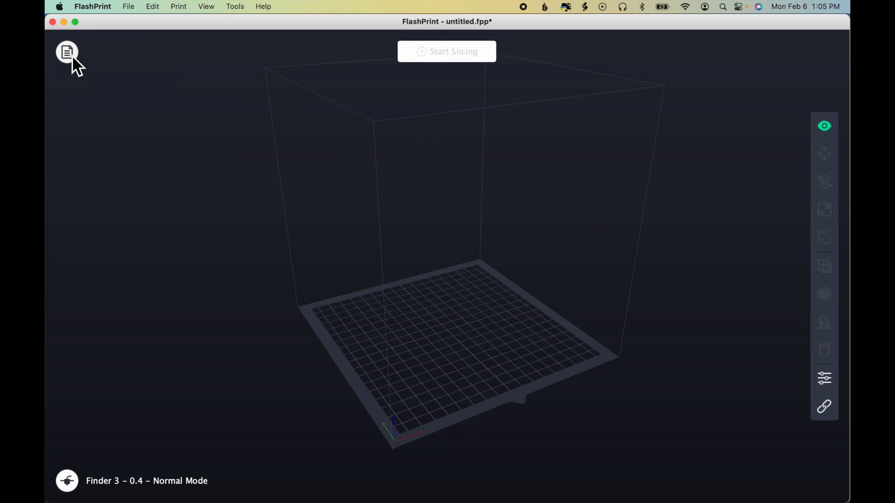
Step: Load Test Cube.stl from the Test Cube folder onto the build platform and delete it again
left_click(99, 6)
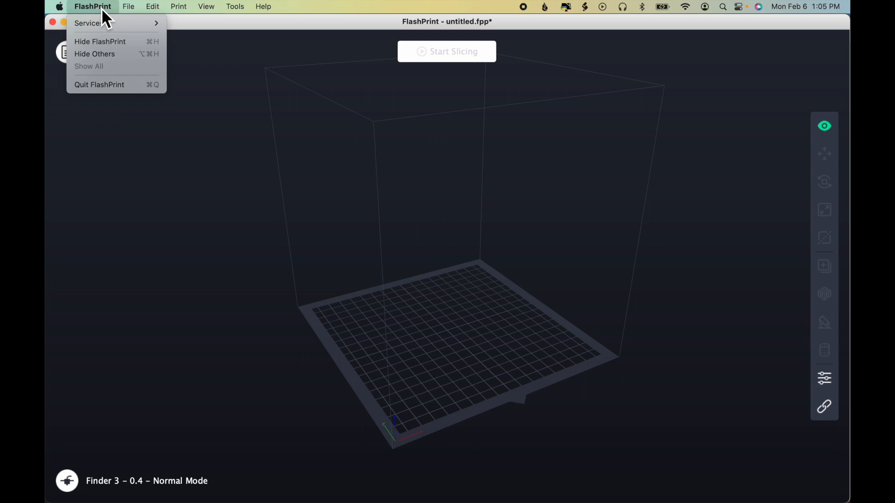
mouse_move(126, 7)
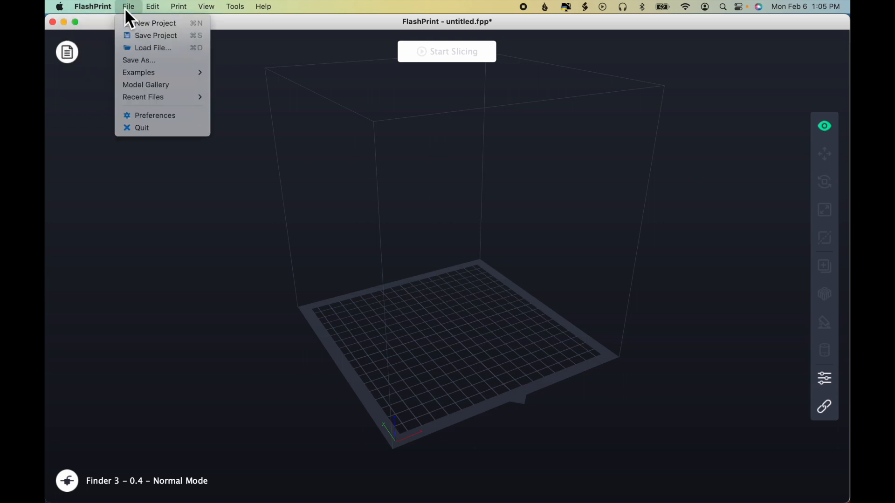
left_click(177, 51)
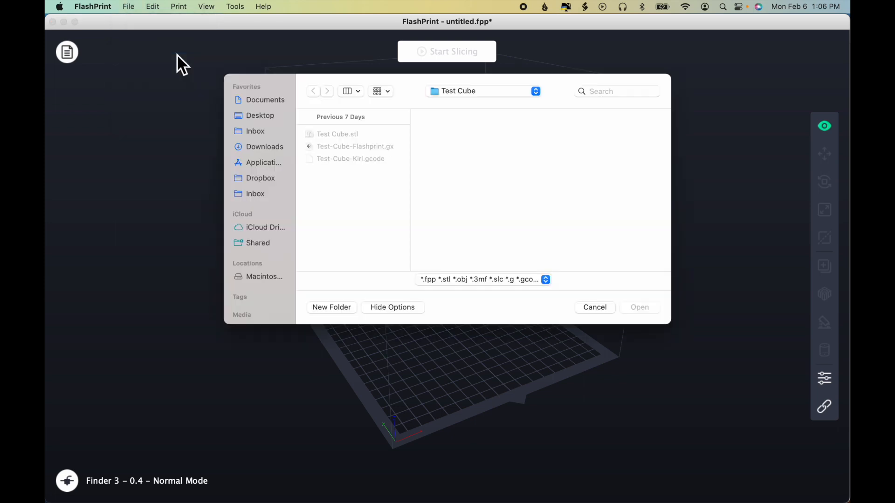
left_click(336, 135)
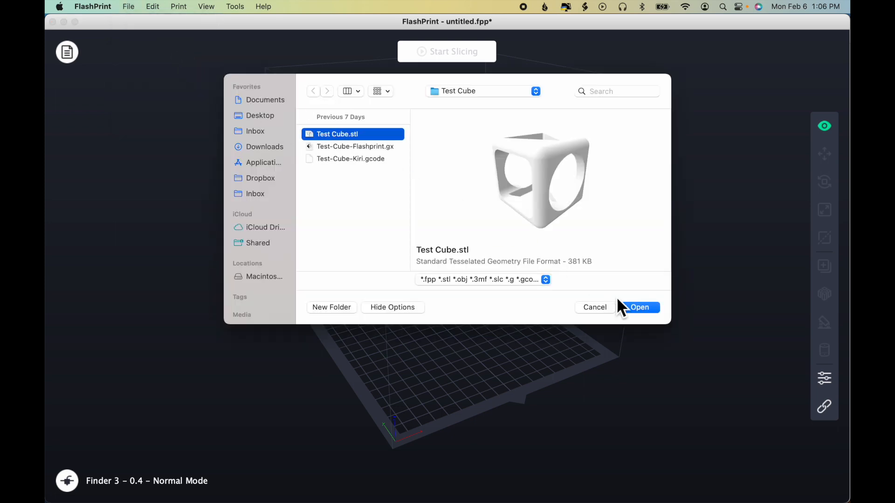
left_click(634, 308)
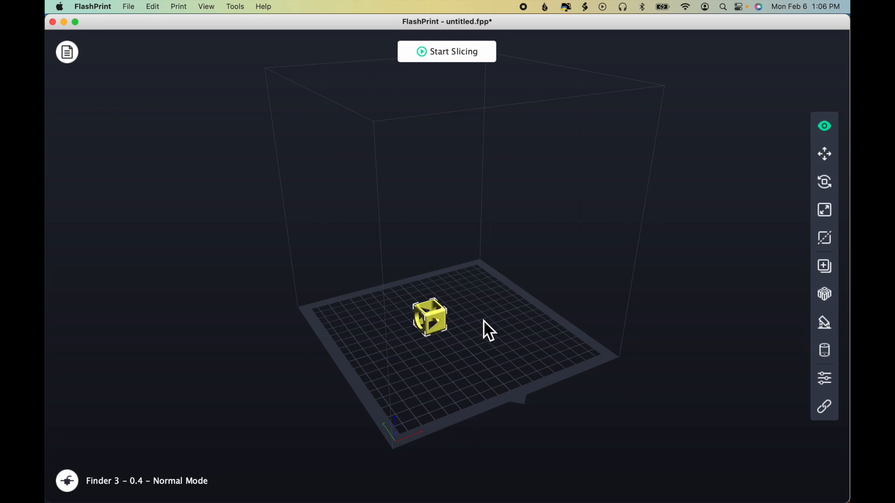
key("Delete")
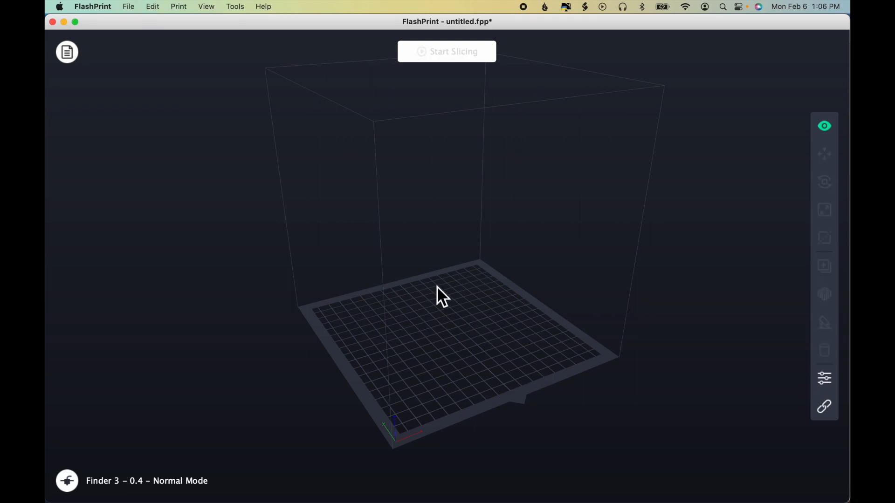
Step: Look over the example models and add Test Cube.stl to the Model Gallery
left_click(131, 7)
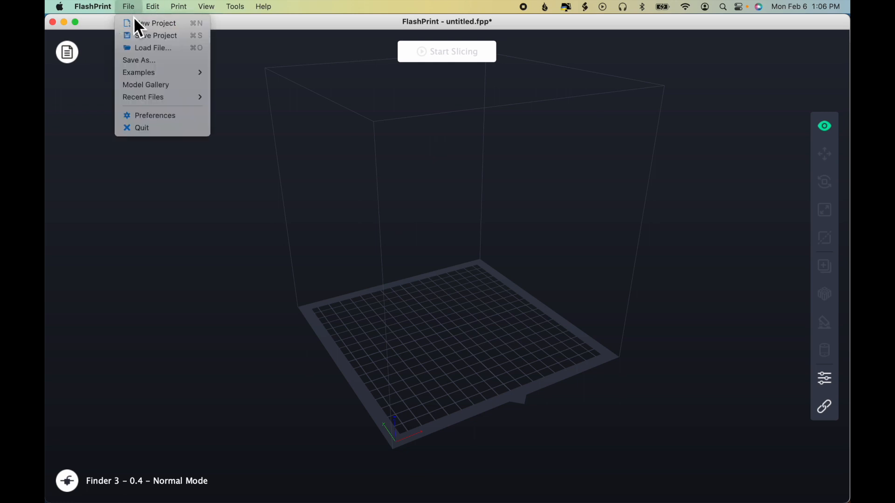
mouse_move(173, 75)
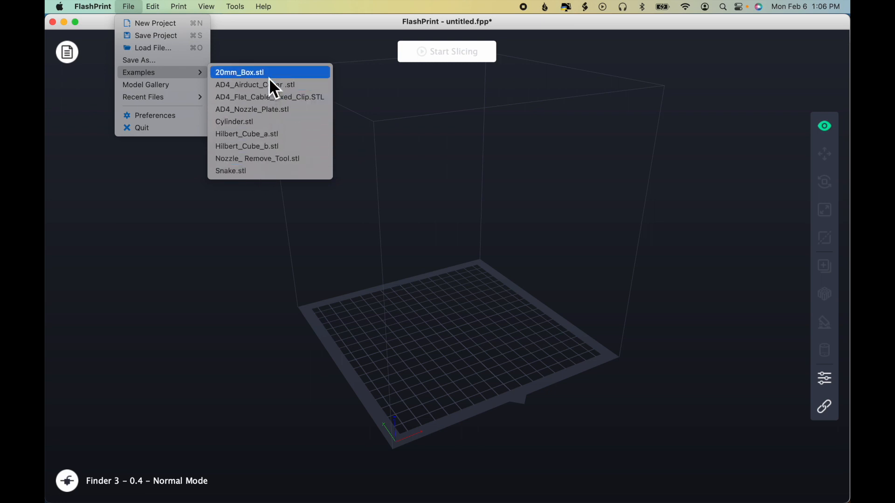
left_click(178, 87)
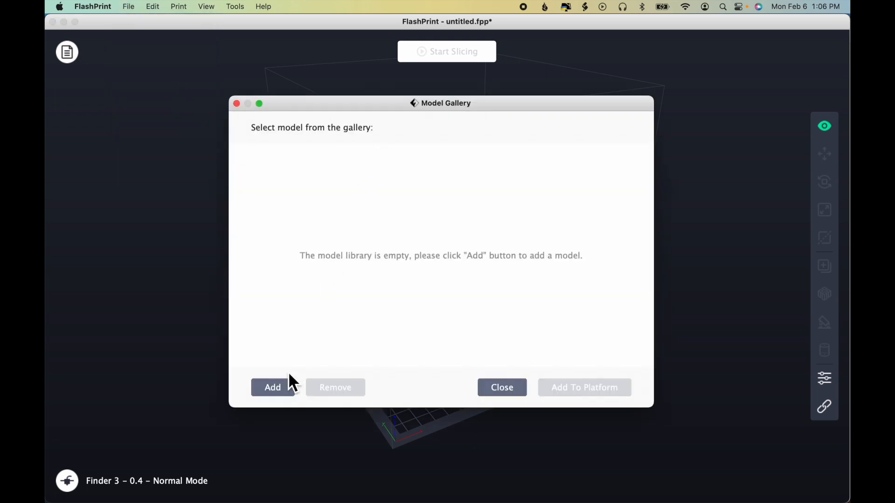
left_click(282, 386)
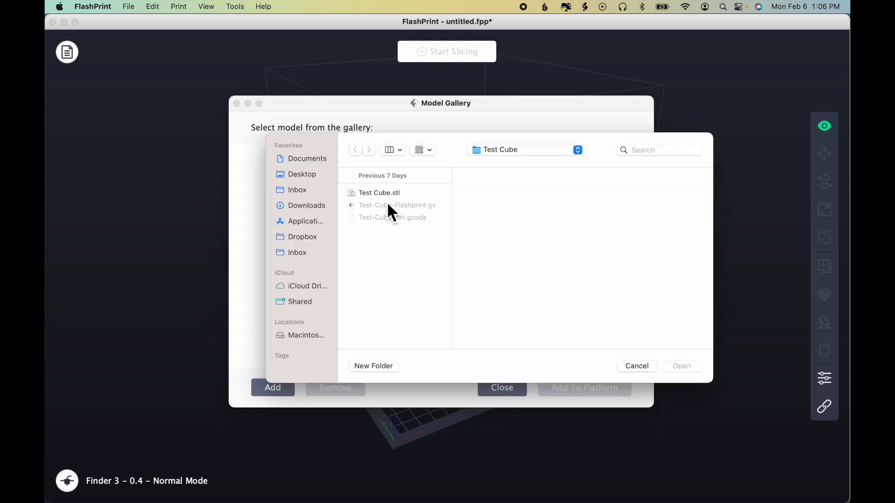
left_click(390, 195)
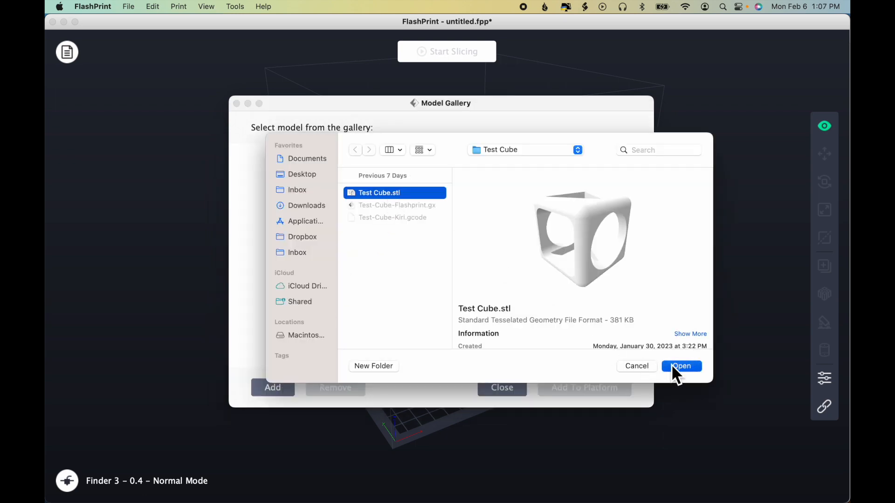
left_click(671, 366)
Step: Add bigshoehorn.stl from the Downloads folder to the Model Gallery and close the gallery
left_click(277, 392)
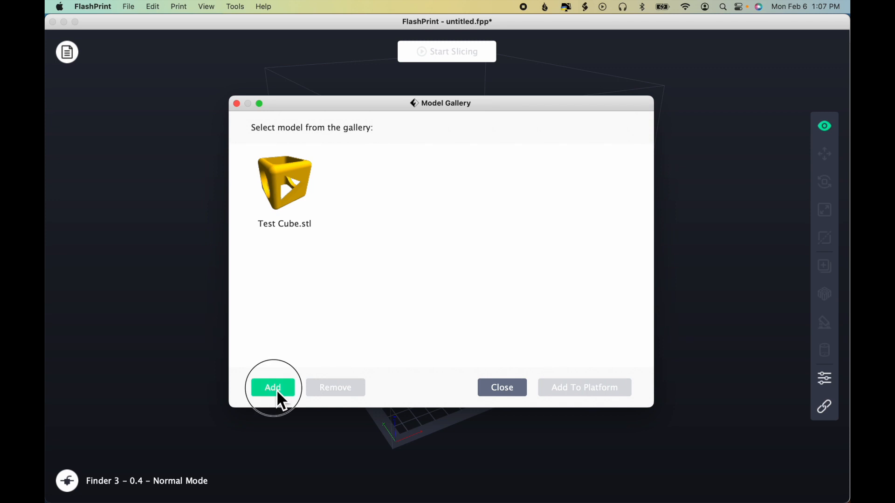
left_click(320, 209)
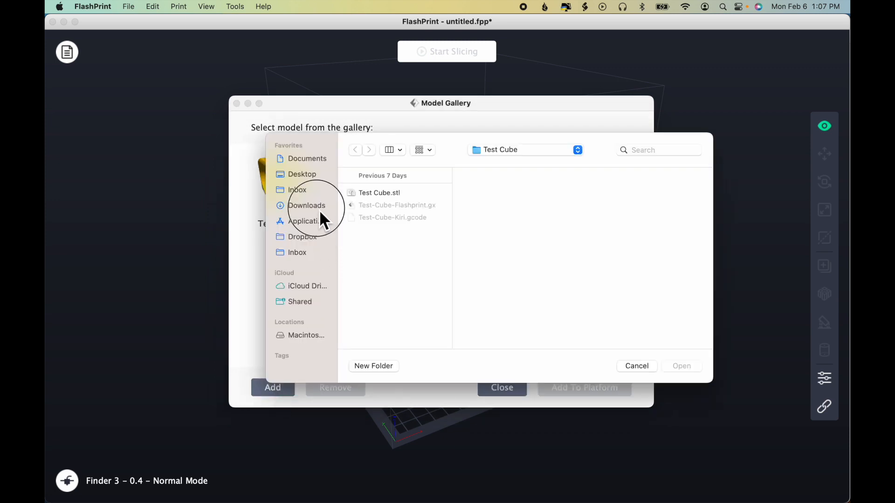
scroll(393, 250, "down", 5)
left_click(394, 254)
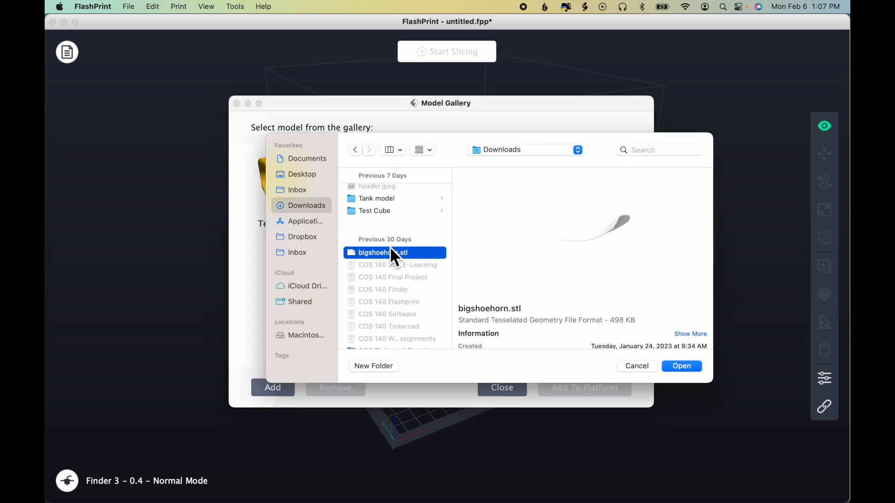
left_click(680, 369)
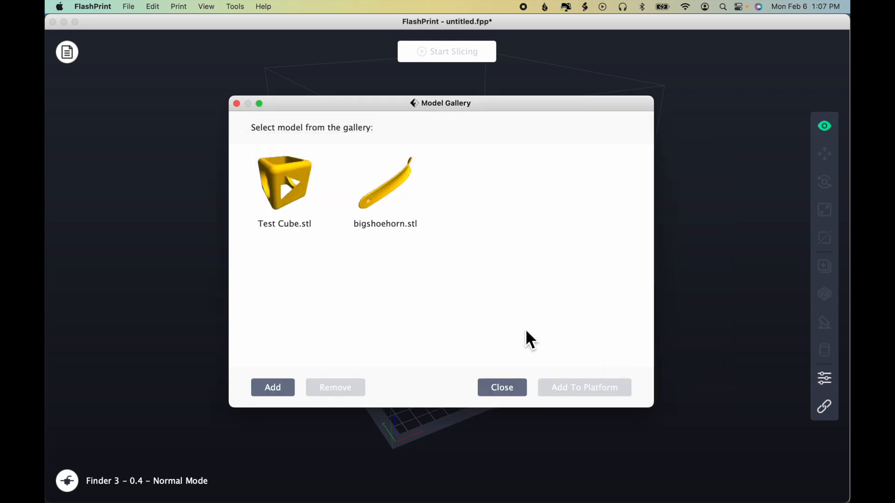
left_click(500, 388)
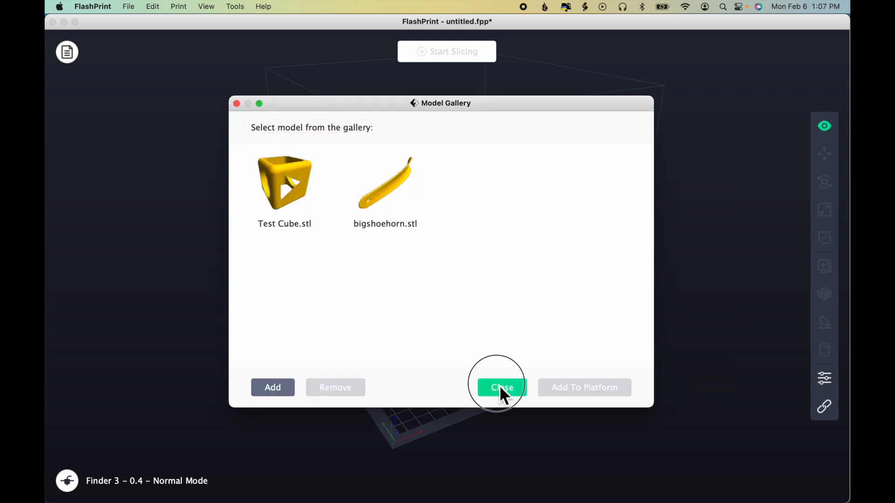
Step: Place Test Cube.stl from the Model Gallery on the build platform and delete it again
left_click(130, 6)
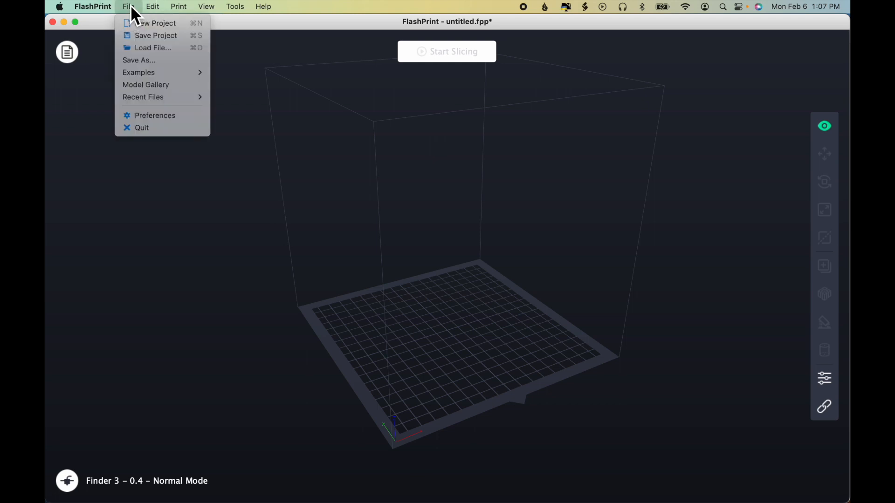
left_click(147, 84)
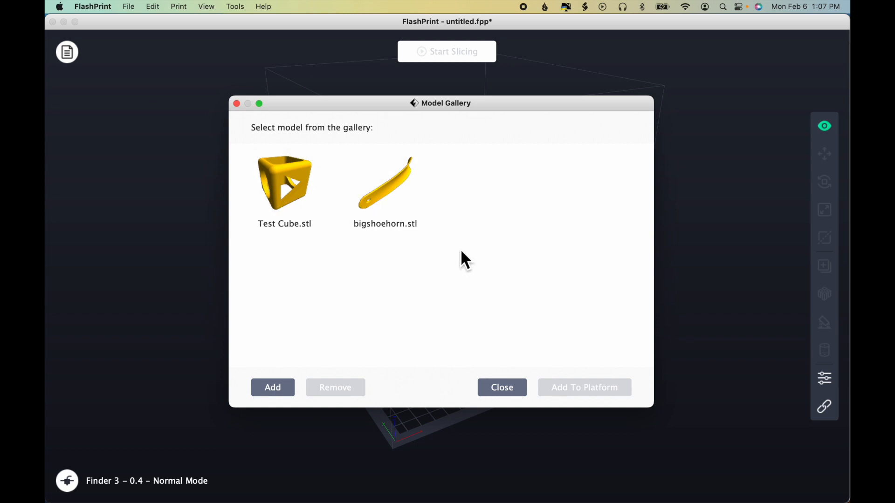
left_click(298, 196)
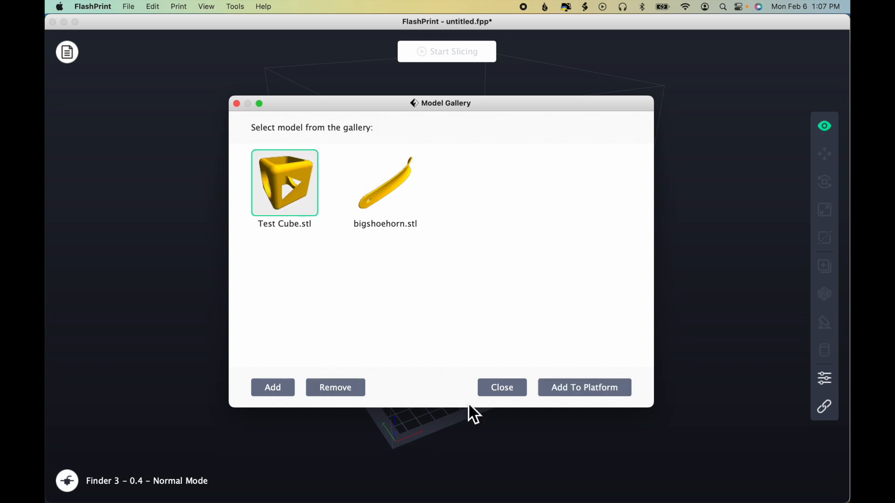
left_click(573, 395)
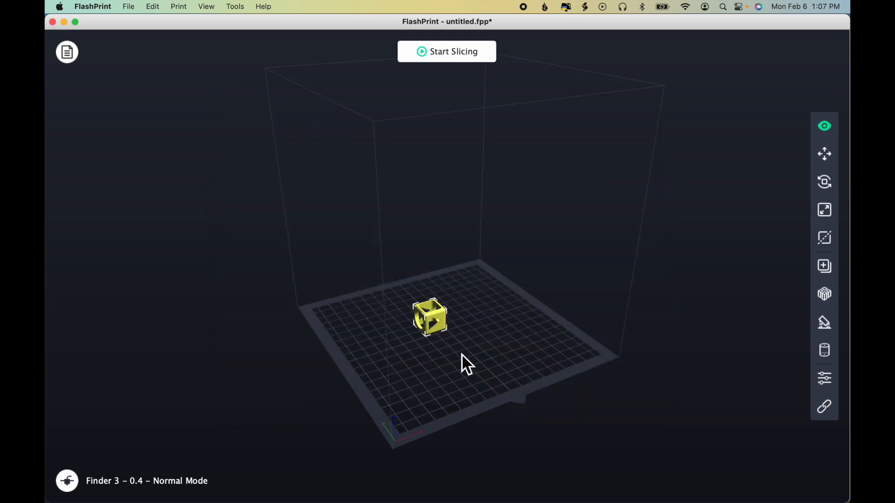
key("Delete")
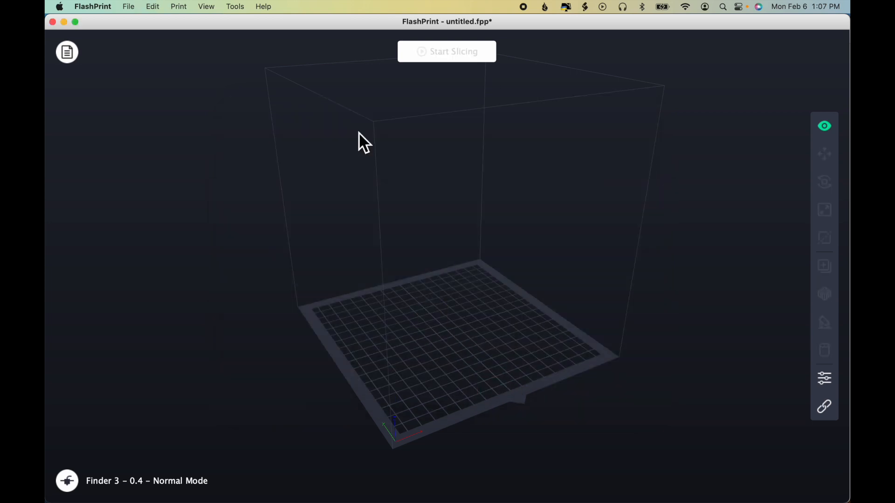
Step: Examine the recent files list and the color theme options in the preferences, and cancel the preferences
left_click(133, 9)
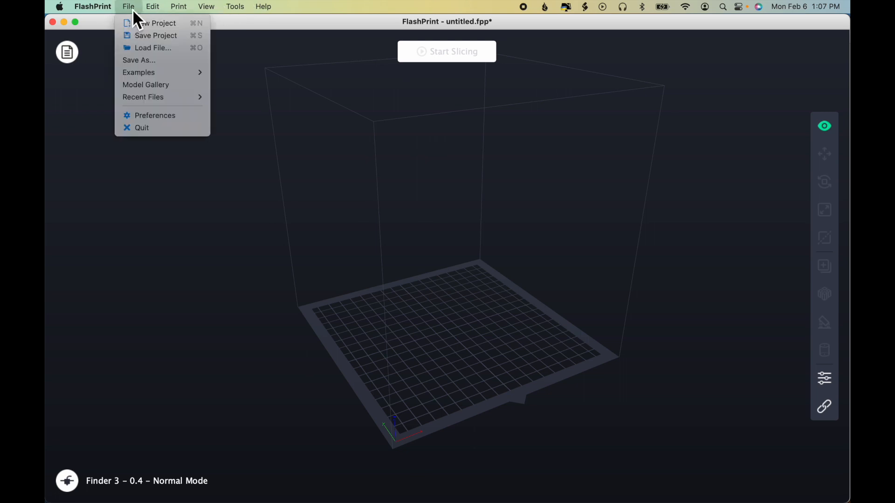
mouse_move(173, 97)
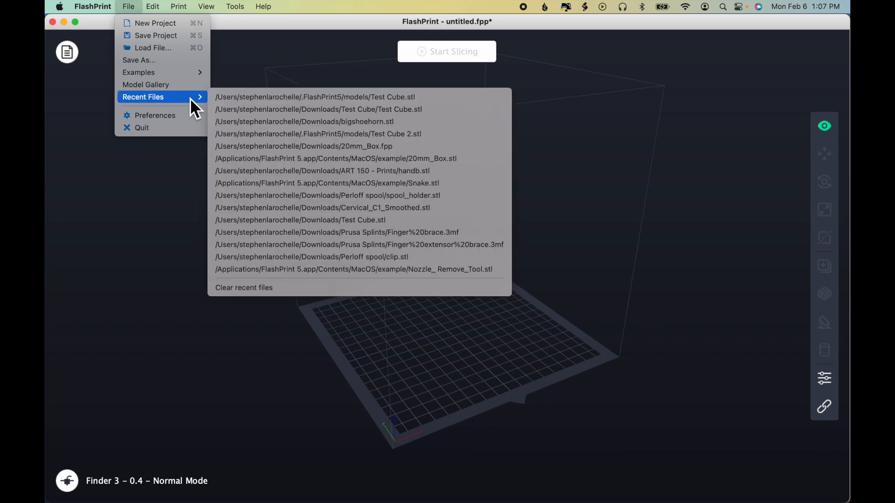
left_click(181, 119)
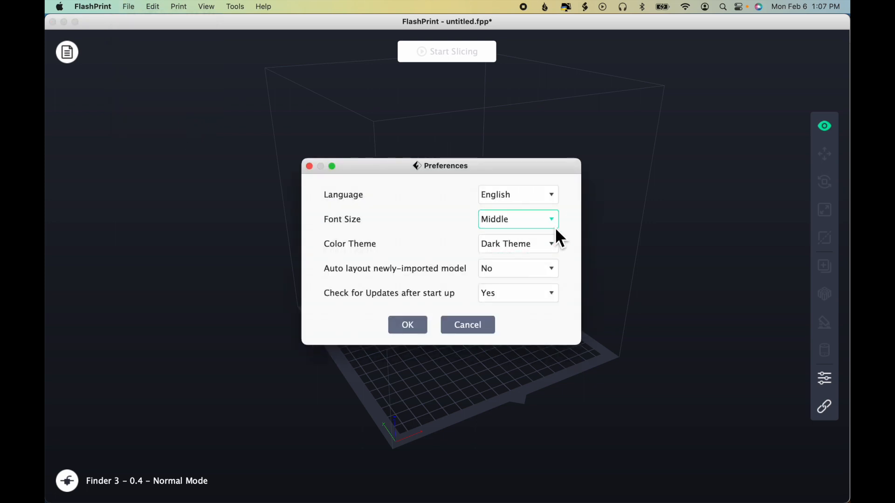
left_click(554, 247)
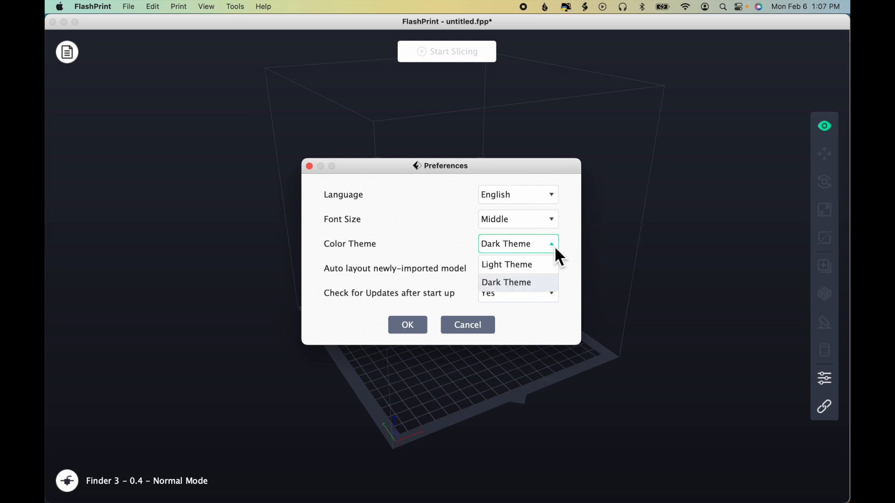
left_click(556, 249)
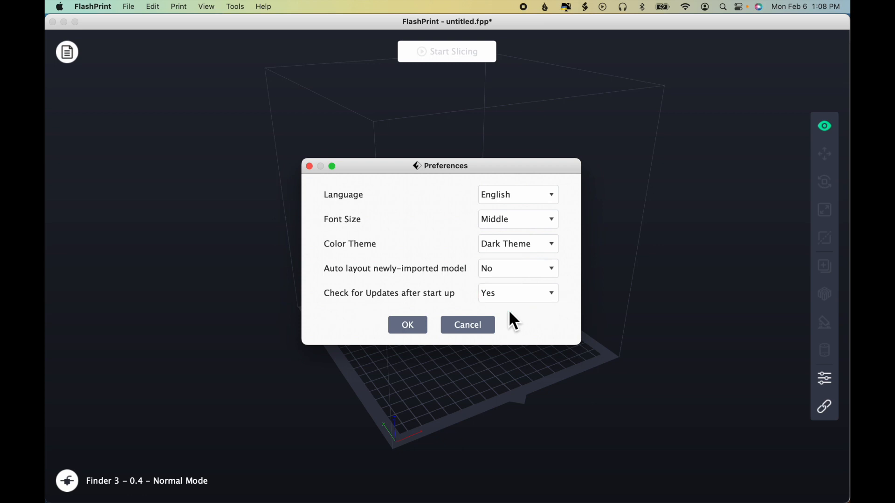
left_click(484, 326)
Step: Load the example model 20mm_Box.stl onto the build platform
left_click(130, 7)
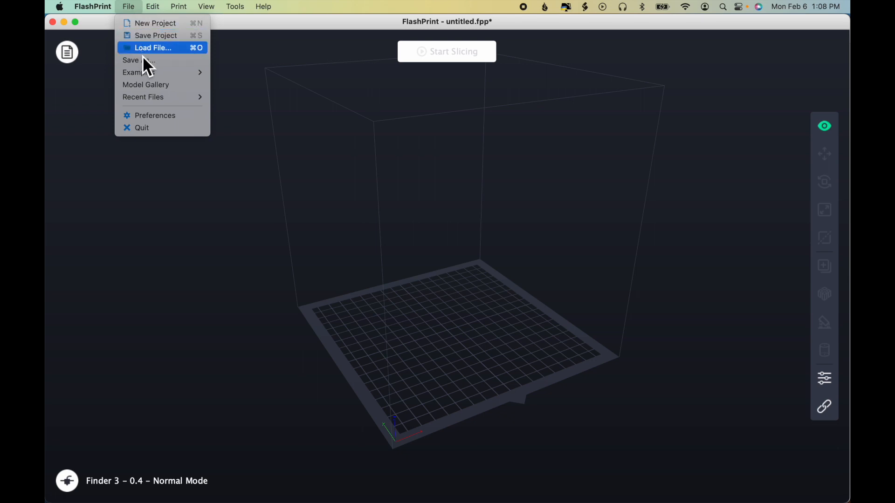
mouse_move(147, 73)
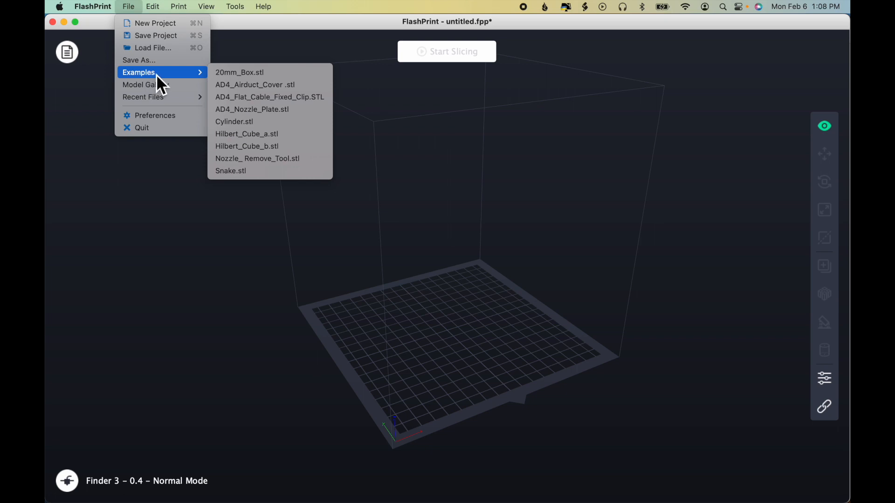
left_click(277, 77)
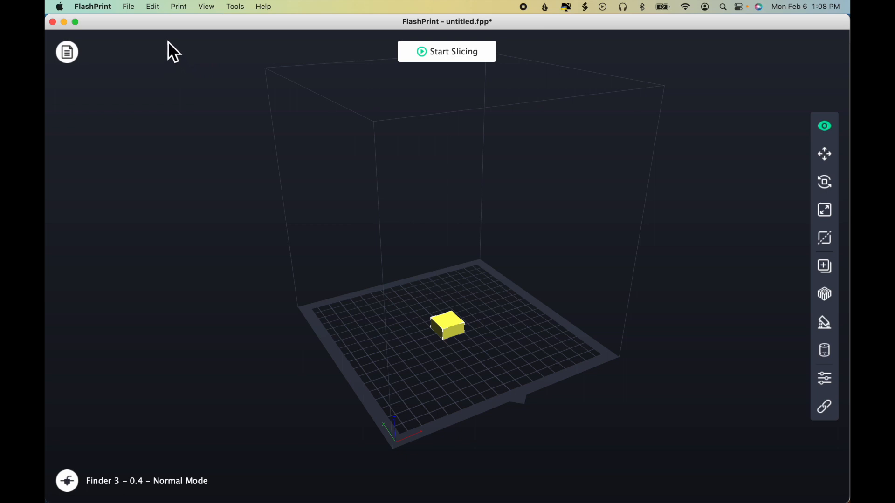
Step: Duplicate the selected box from the edit commands and undo the duplication
left_click(154, 6)
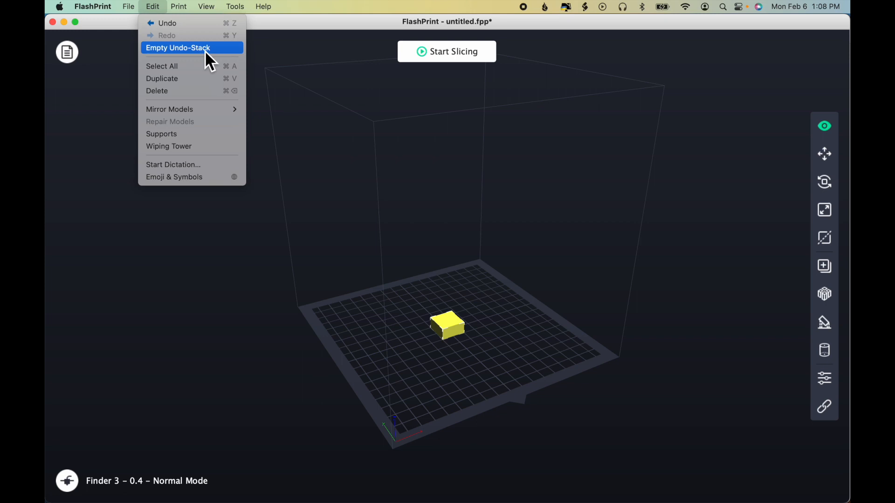
left_click(205, 80)
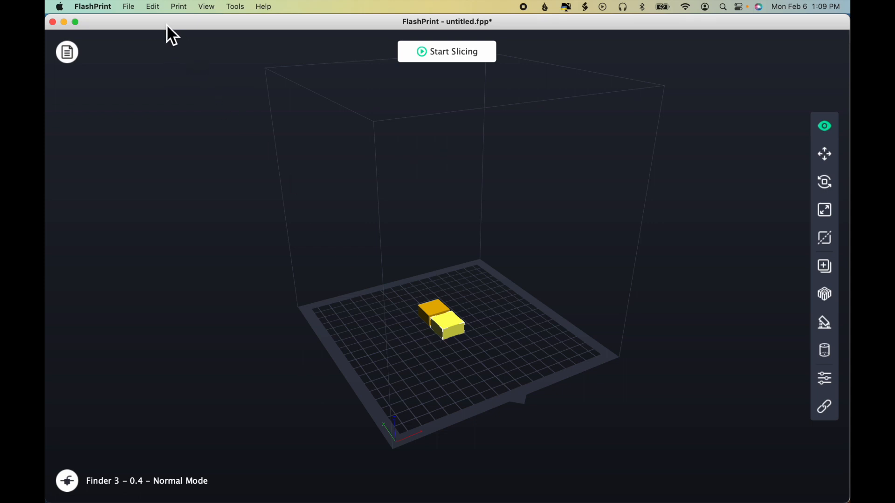
key("super+z")
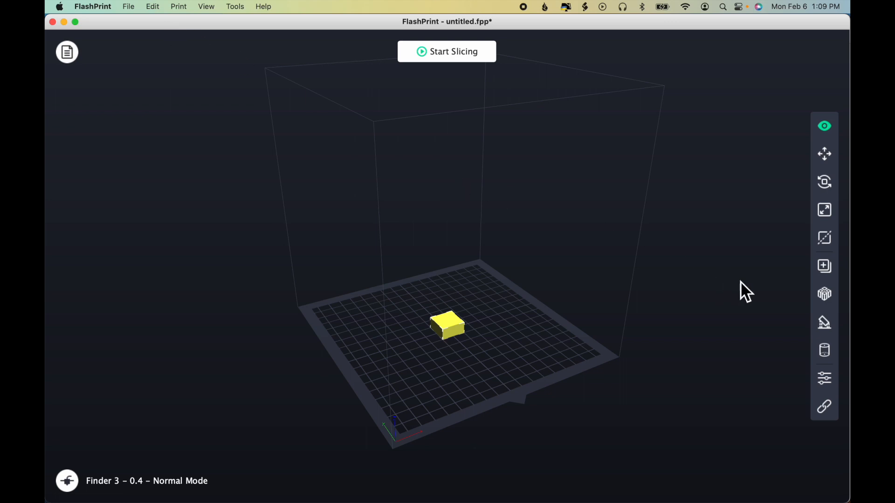
Step: Duplicate the box with a duplicate count of 1, deselect and reselect the original, and undo the duplication
left_click(830, 269)
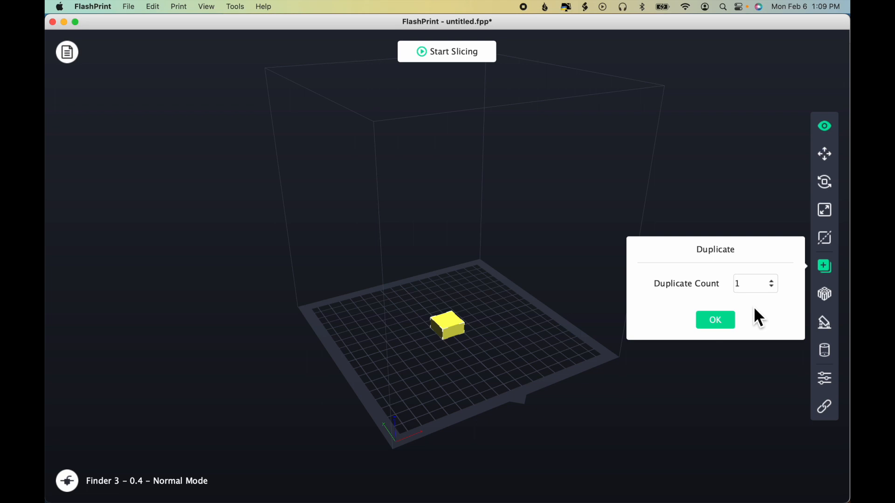
left_click(723, 324)
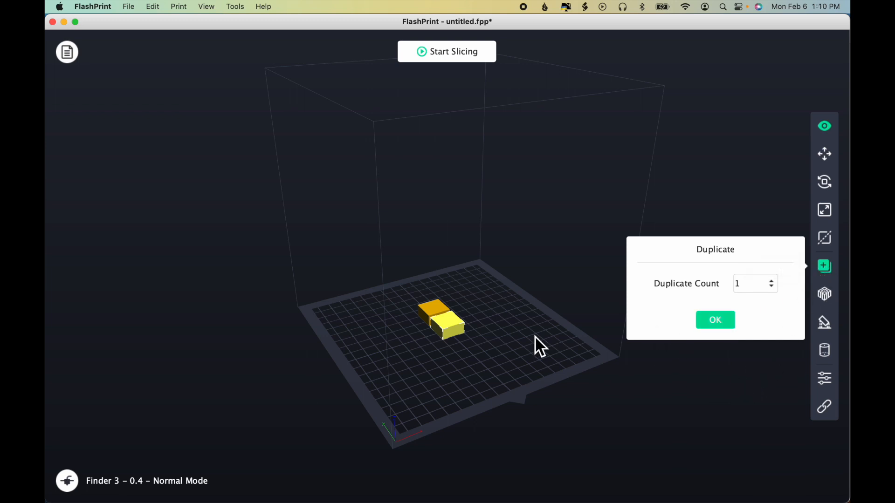
left_click(591, 401)
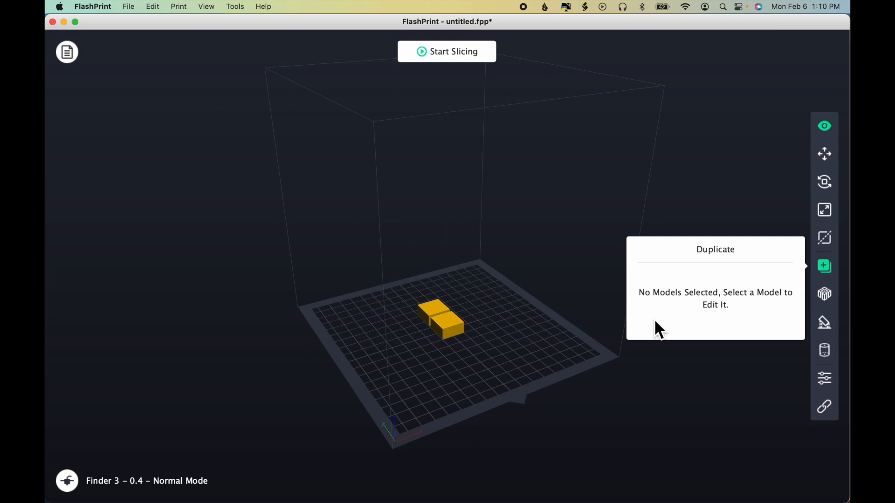
left_click(457, 324)
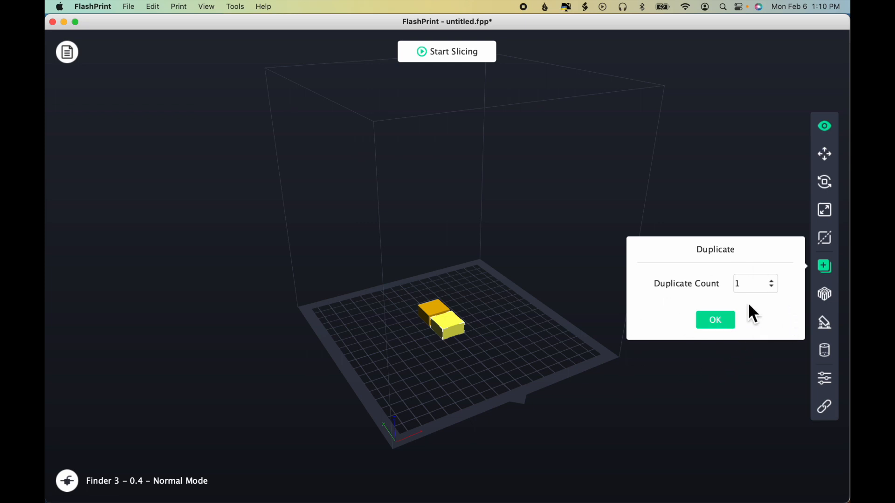
left_click(830, 267)
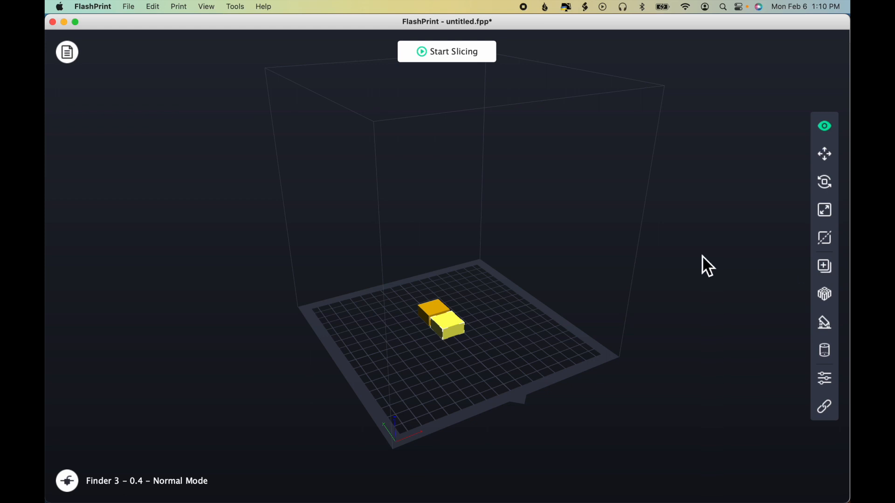
key("super+z")
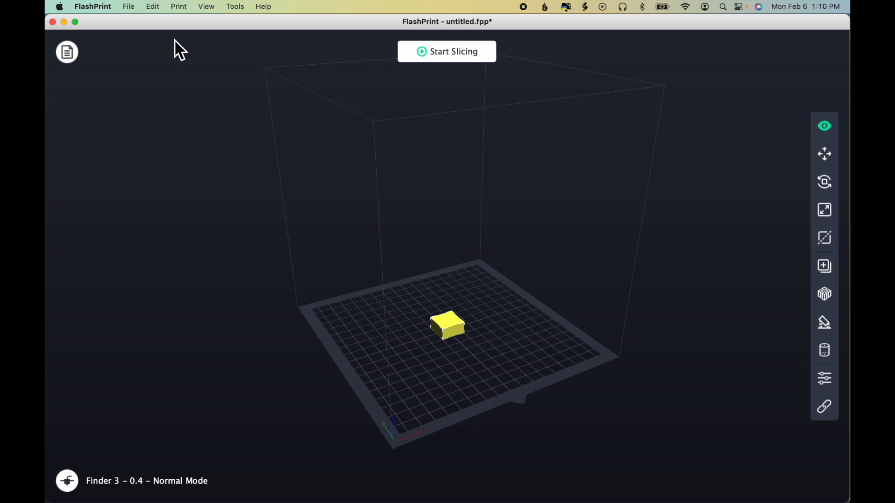
Step: Look over the mirror axis options and delete the box from the build platform
left_click(155, 7)
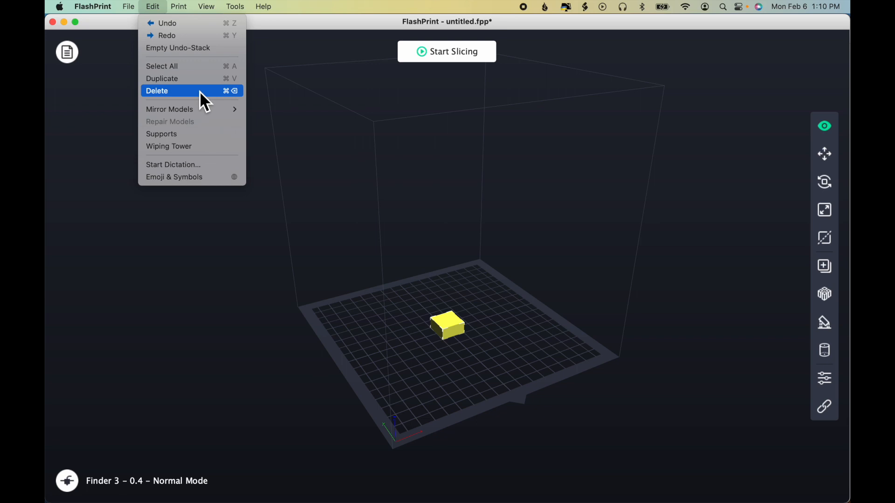
mouse_move(209, 110)
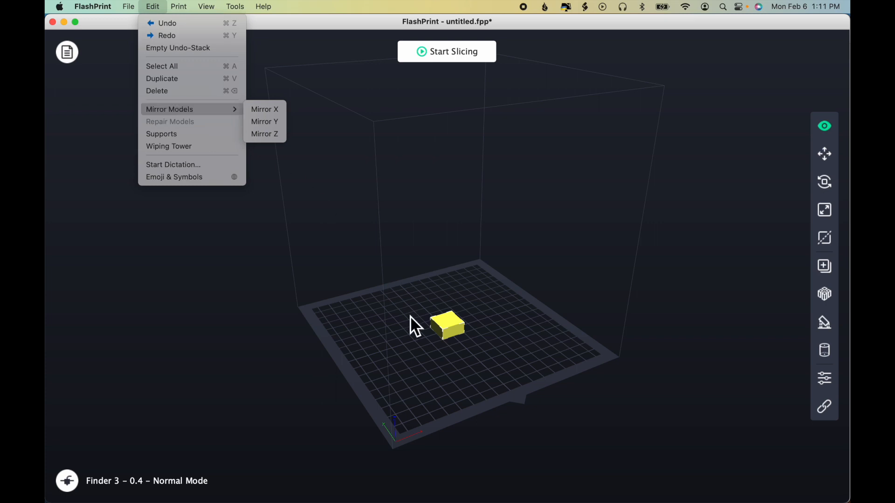
left_click(451, 329)
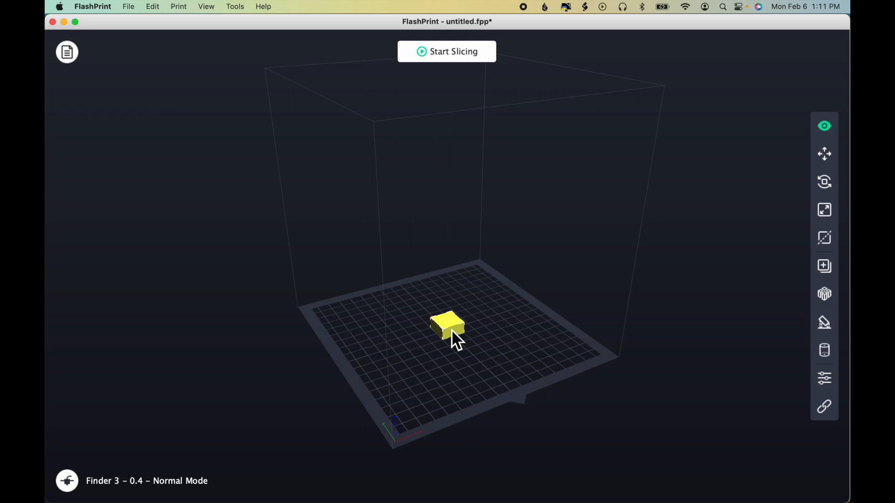
key("Delete")
Step: Search the computer for "hand" and load handa.stl onto the build platform
key("super+o")
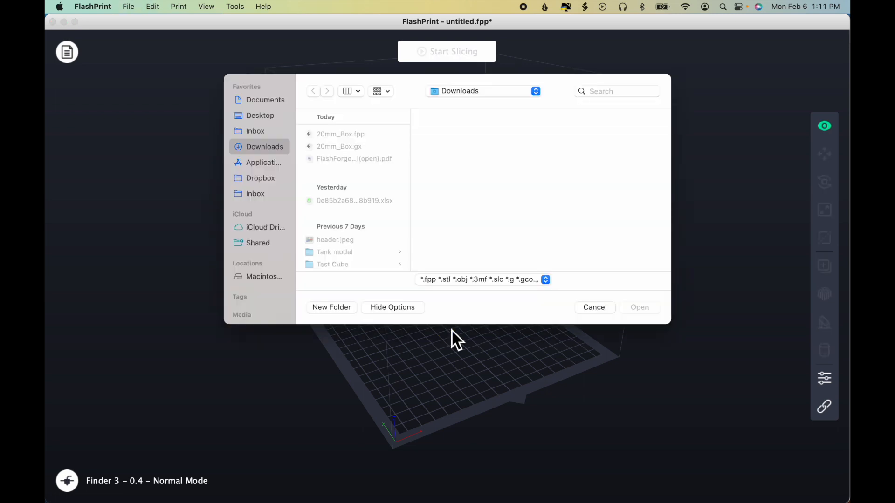
left_click(620, 91)
type("hand")
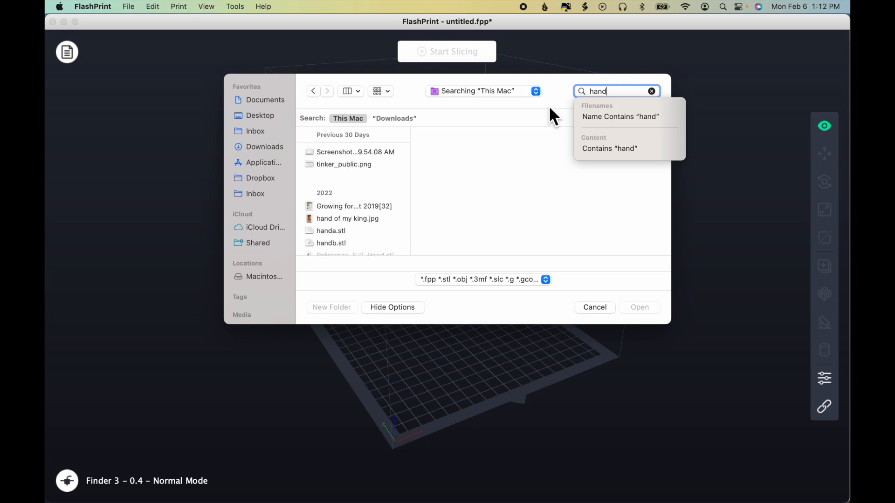
left_click(349, 231)
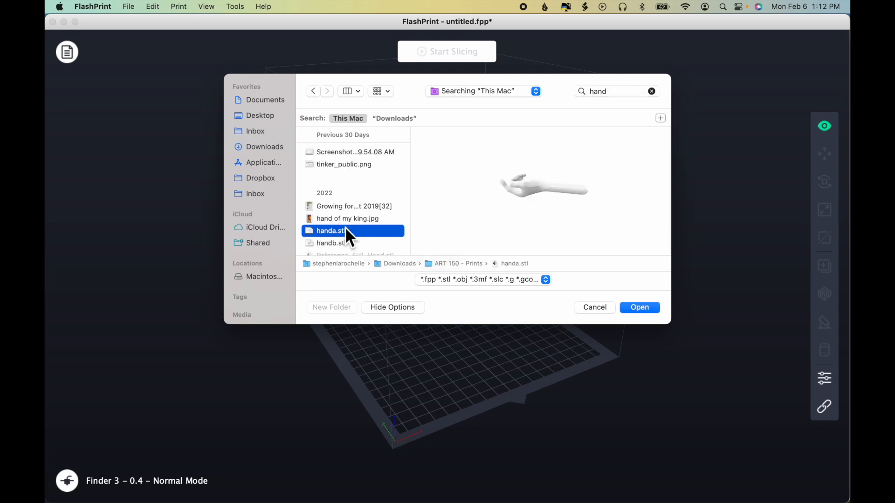
left_click(641, 308)
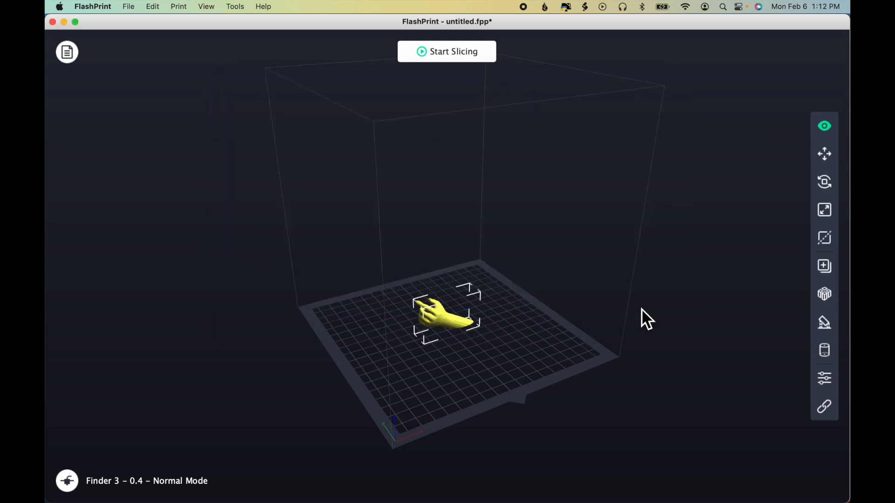
Step: Duplicate the hand model and mirror the selected hand along the X axis
left_click_drag(613, 360, 595, 347)
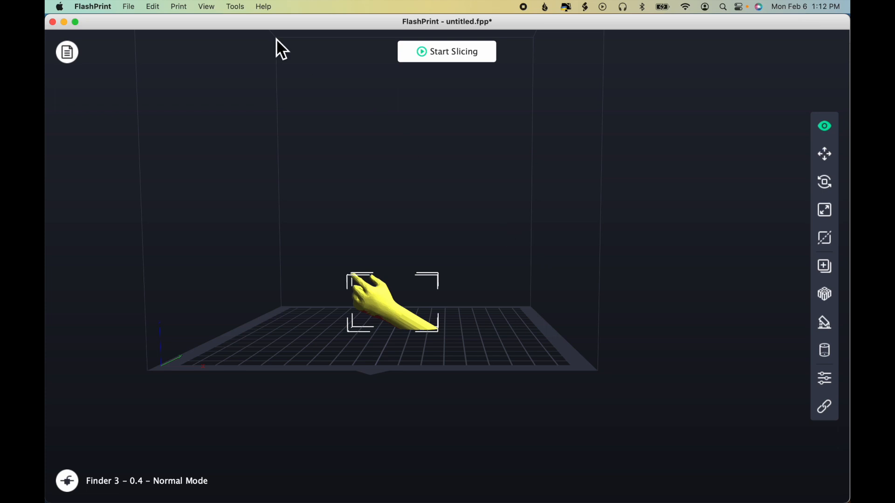
left_click(153, 6)
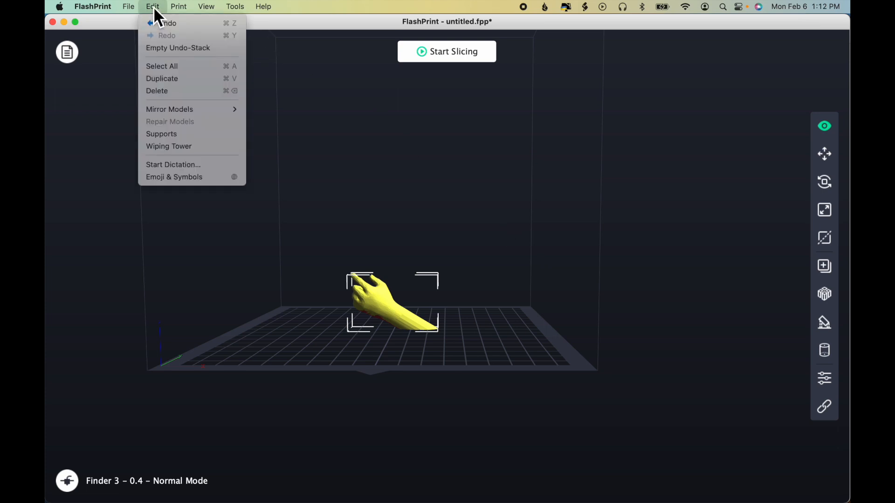
left_click(173, 79)
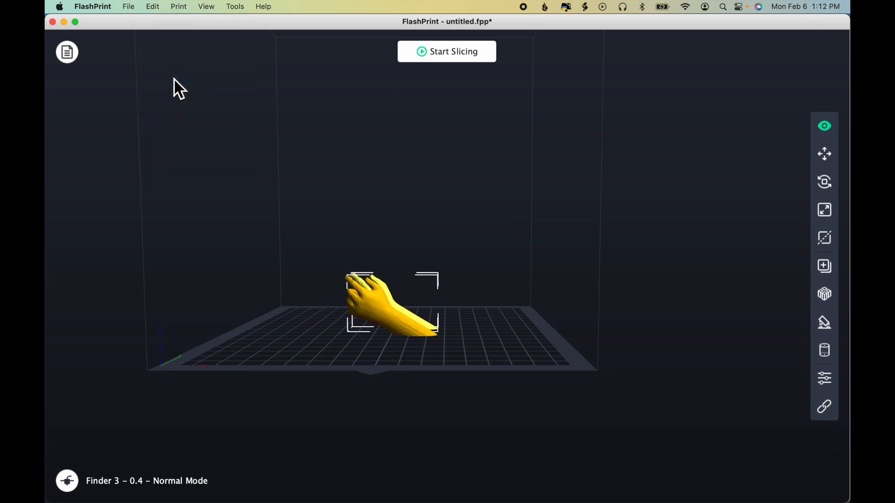
left_click(157, 7)
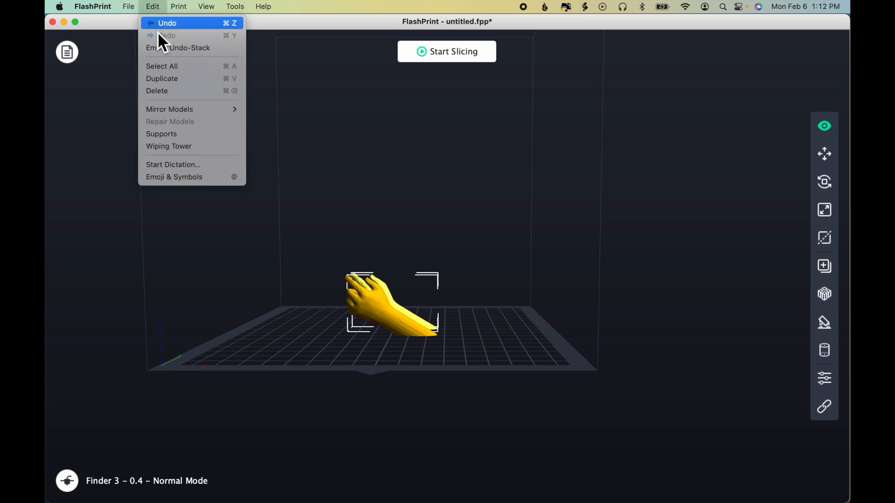
mouse_move(170, 110)
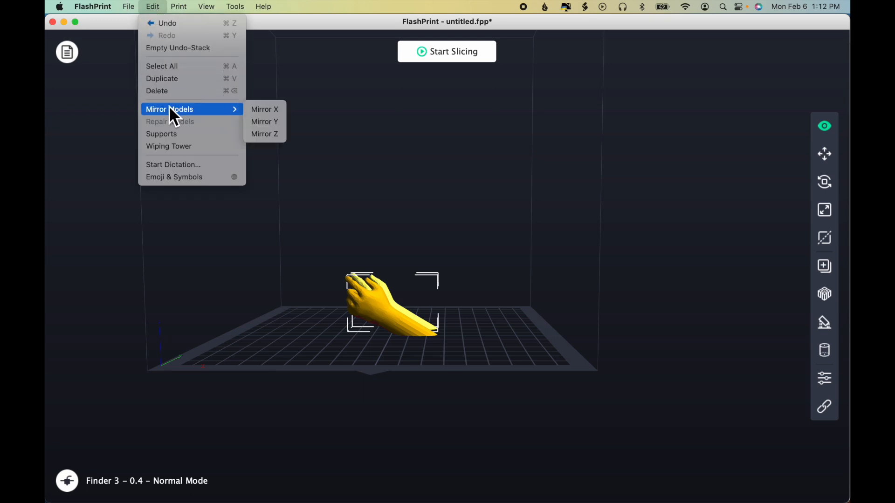
left_click(264, 114)
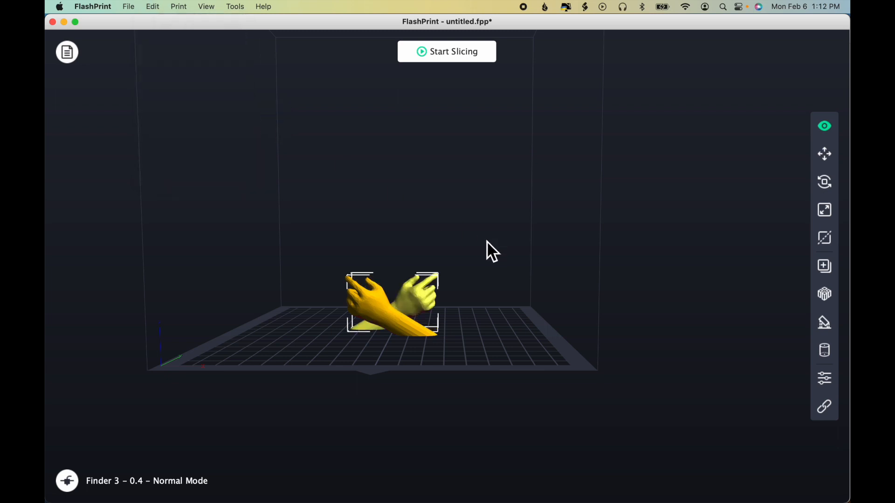
mouse_move(514, 317)
left_mouse_down()
mouse_move(513, 351)
mouse_move(515, 325)
mouse_move(515, 333)
left_mouse_up()
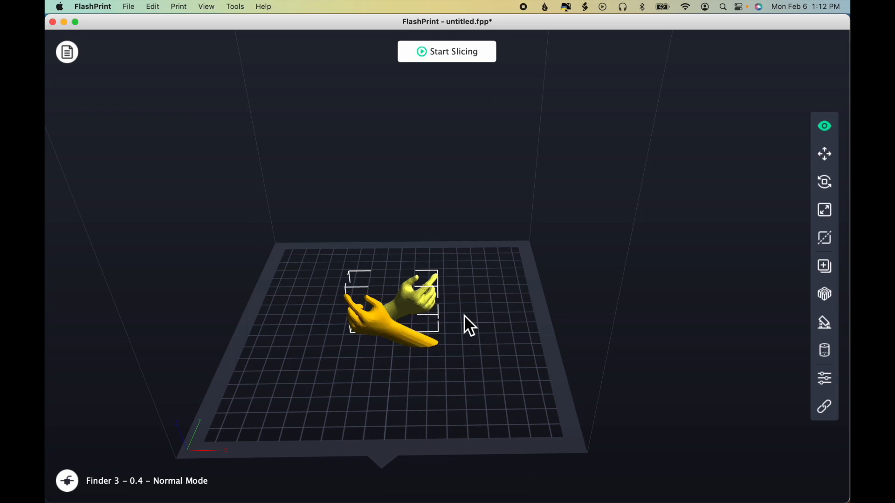
Step: Delete both hand models together and return the build platform to the home view
left_click(154, 6)
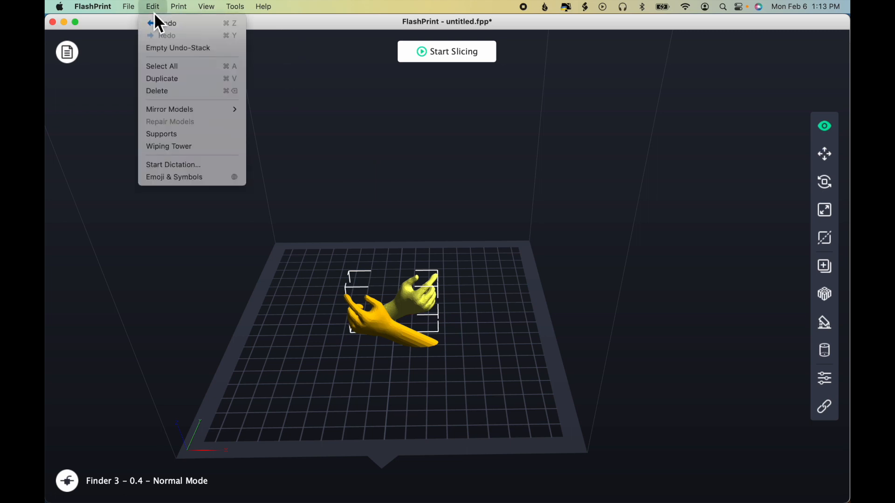
left_click(178, 69)
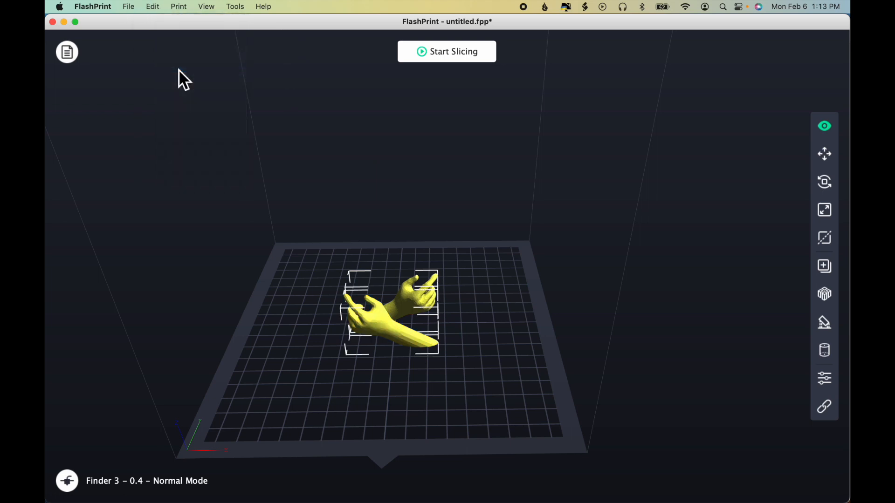
left_click(154, 6)
left_click(172, 94)
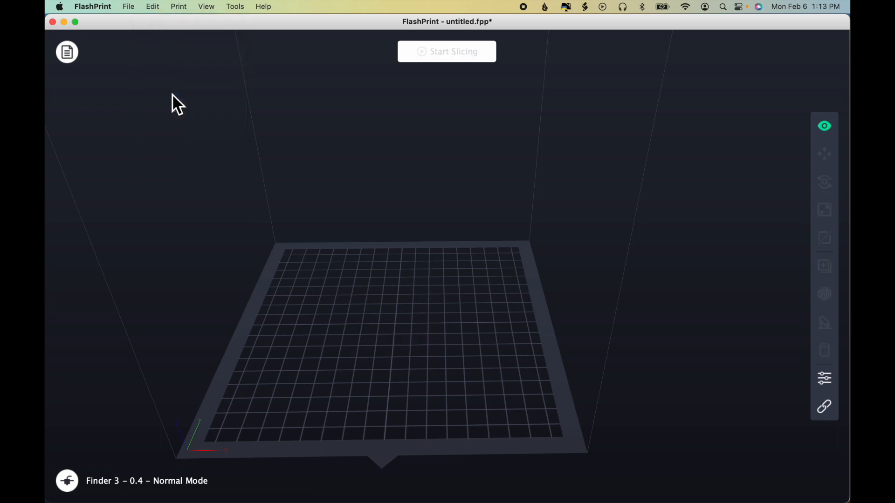
left_click(207, 6)
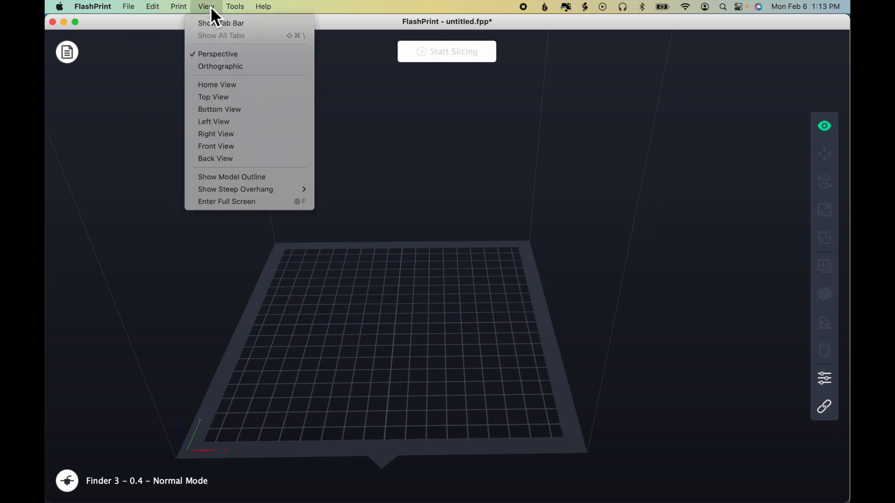
left_click(236, 85)
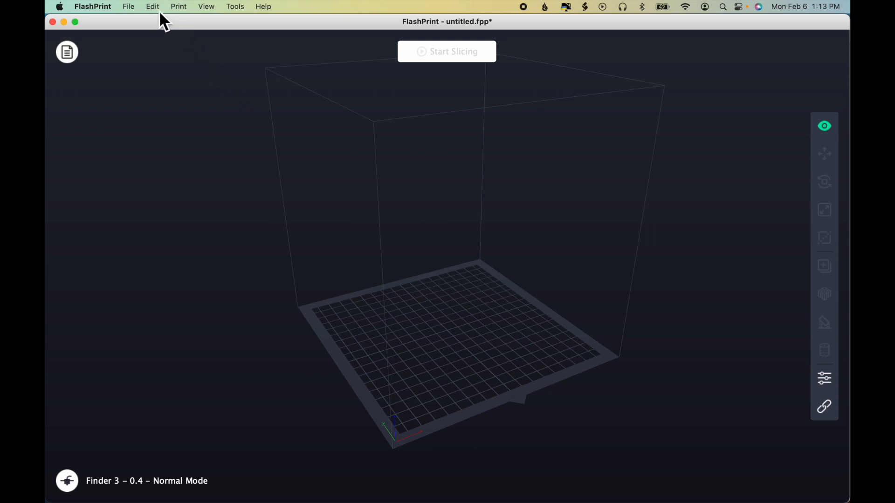
Step: Load the example model 20mm_Box.stl again and open the supports options for it
left_click(131, 8)
mouse_move(153, 75)
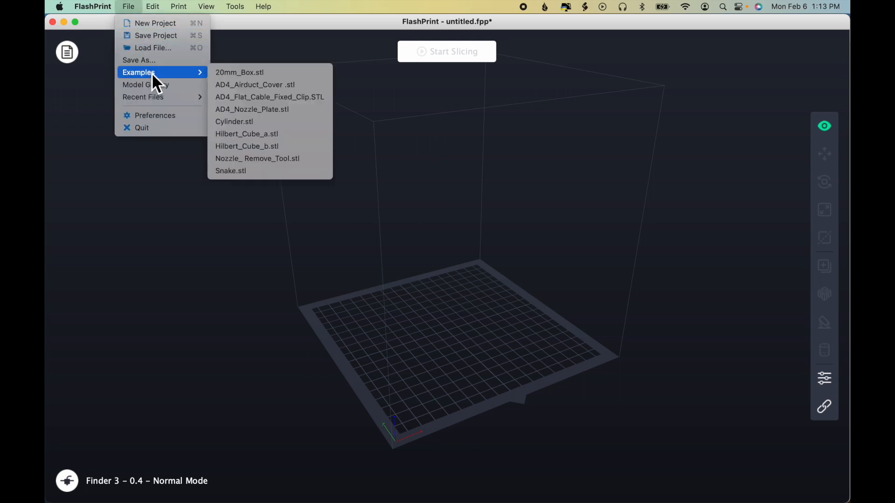
left_click(227, 73)
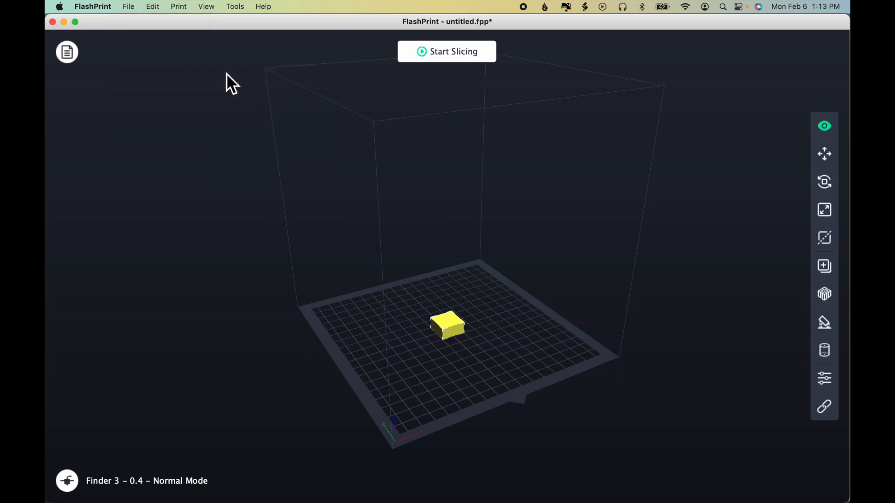
left_click(157, 6)
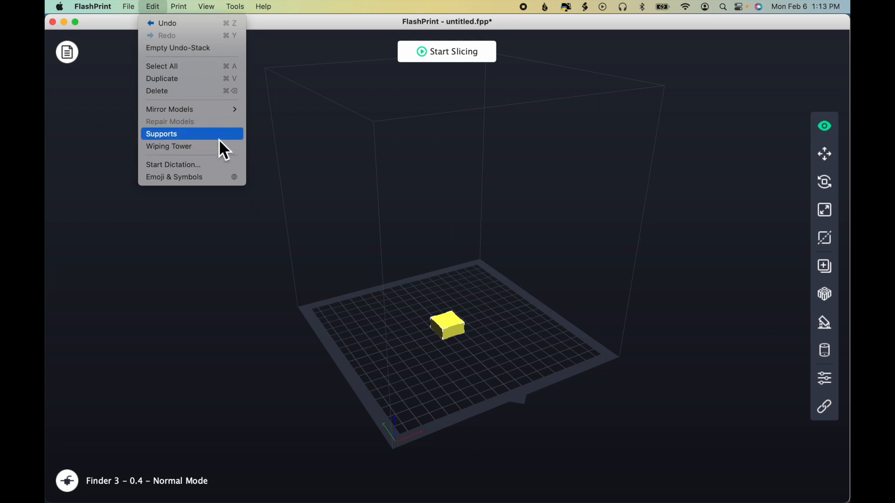
left_click(177, 136)
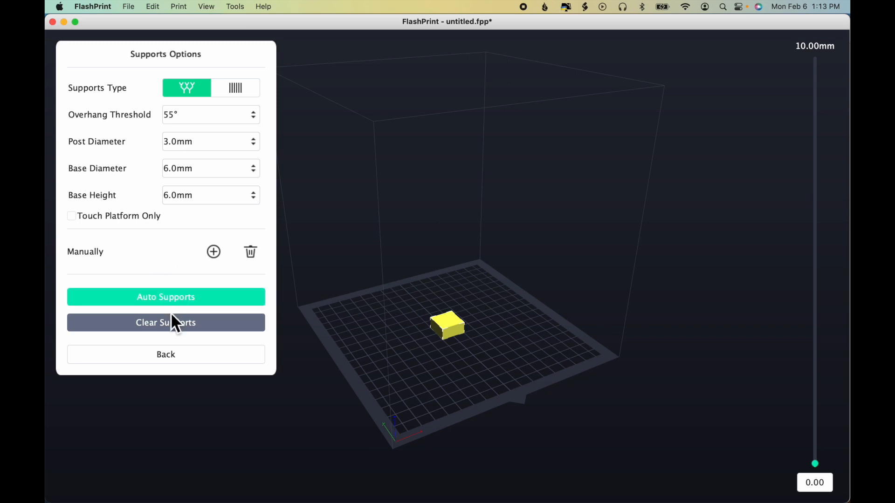
Step: Leave the supports options, reopen them for the box, and return to the build platform without adding supports
left_click(196, 359)
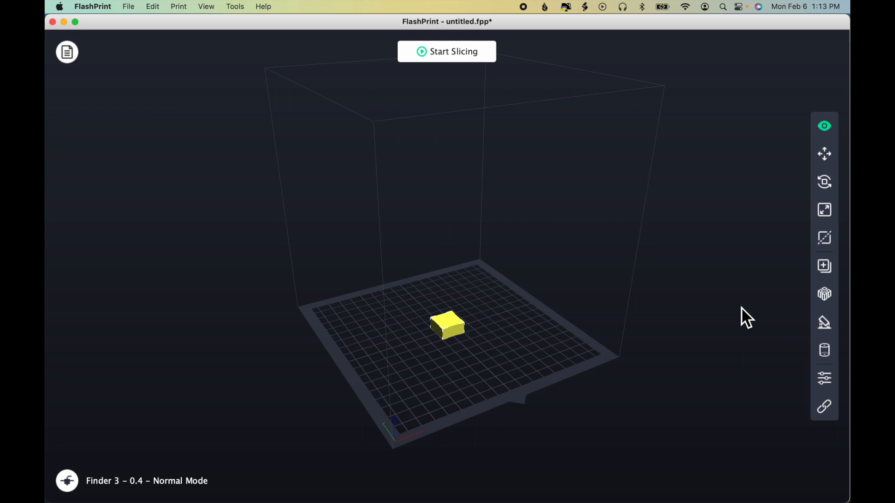
left_click(829, 326)
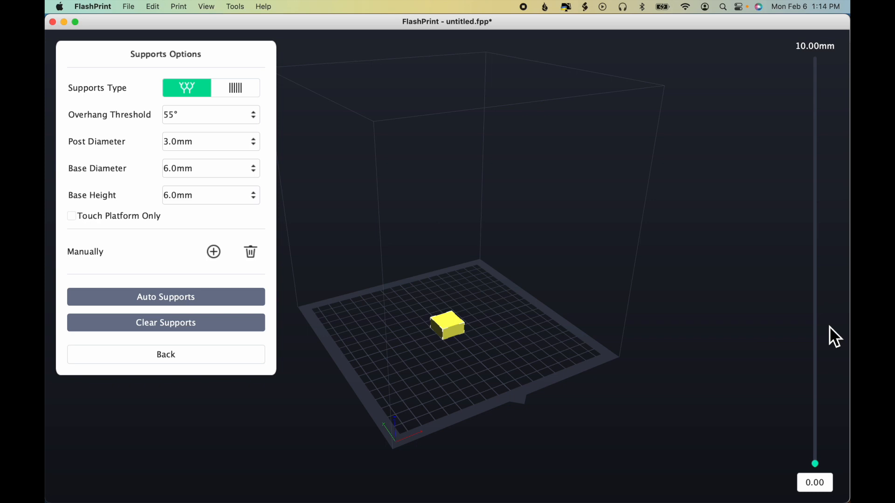
left_click(191, 360)
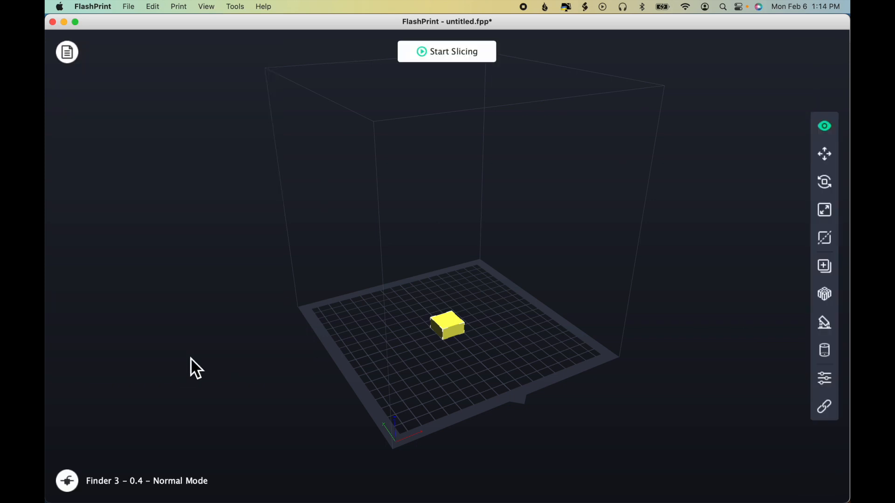
Step: Open the Connect Machine dialog to view its automatic scan for printers, and close it without connecting
left_click(158, 7)
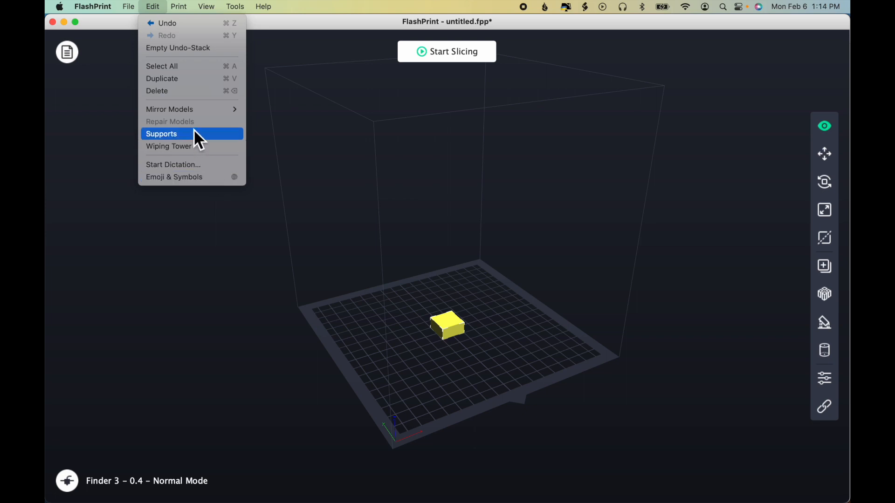
mouse_move(180, 8)
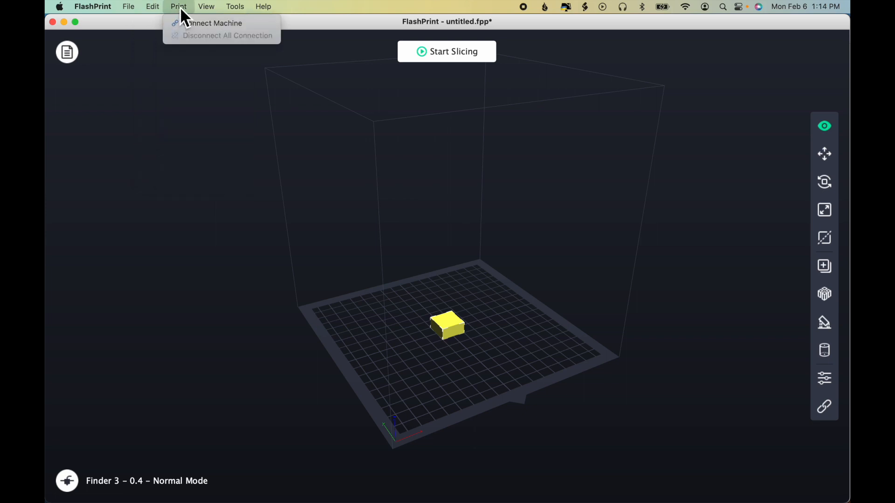
left_click(198, 30)
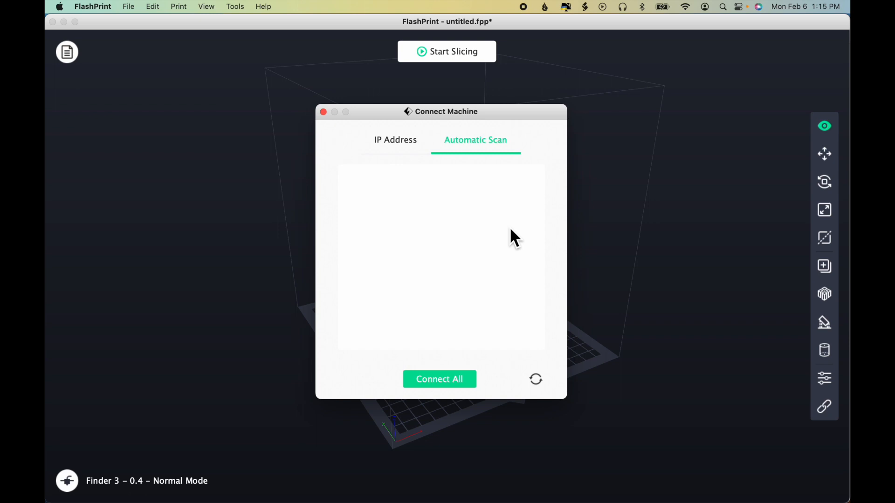
left_click(325, 115)
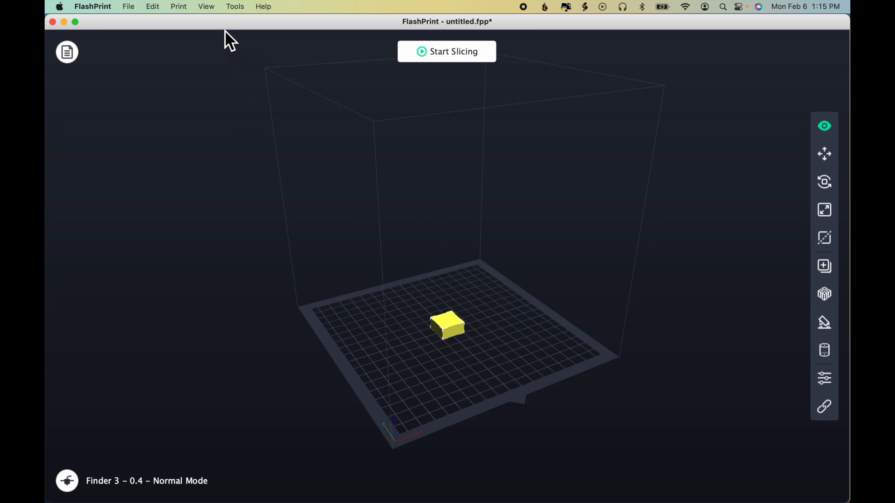
Step: Switch the build platform to orthographic projection and orbit to a level view of the box
left_click(207, 7)
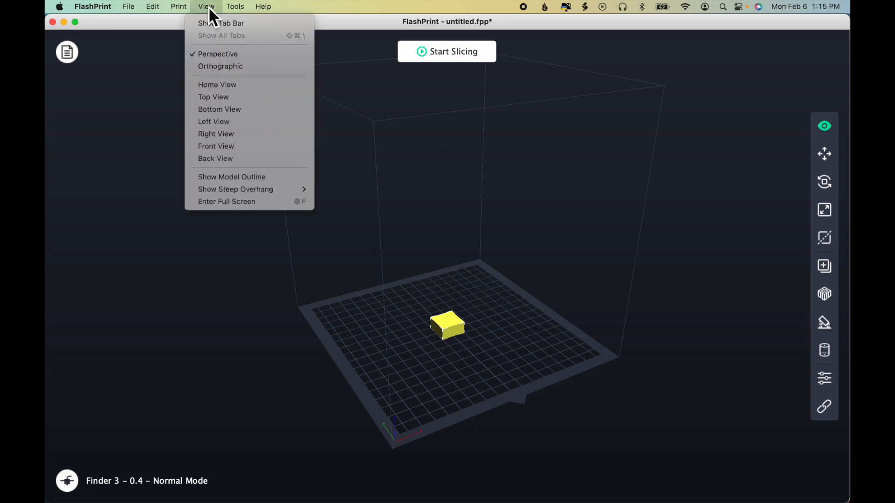
left_click(243, 66)
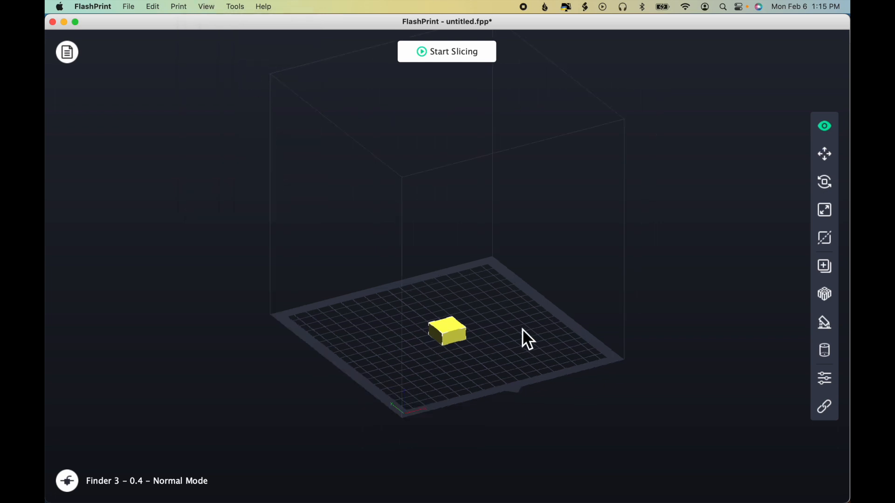
left_click_drag(536, 357, 527, 344)
left_click_drag(588, 412, 575, 397)
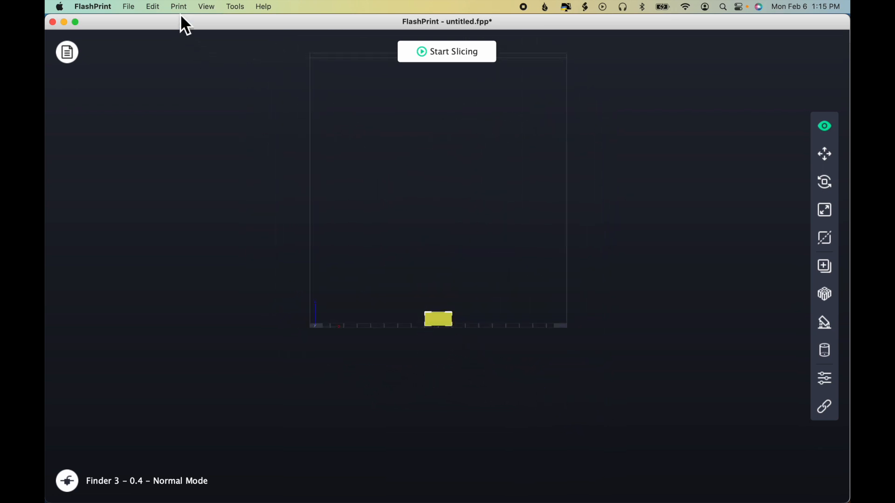
Step: Restore perspective projection and orbit the build platform to an angled view from above
left_click(203, 7)
left_click(218, 55)
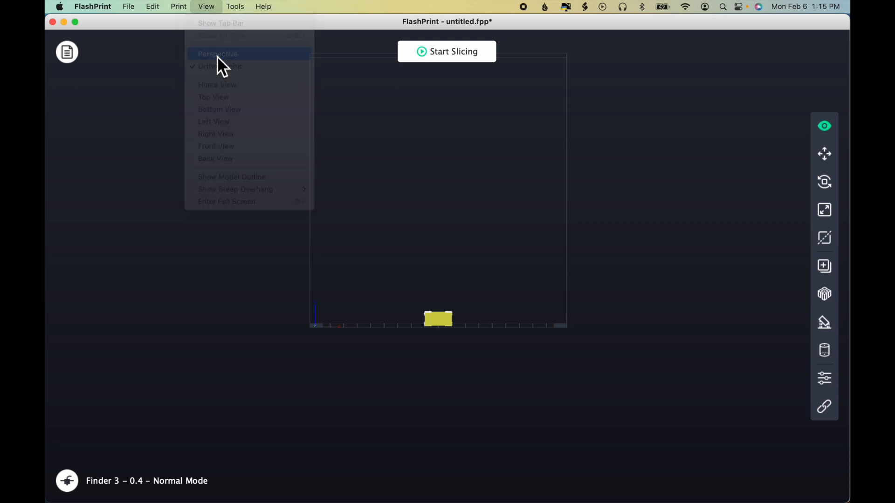
left_click_drag(515, 285, 525, 301)
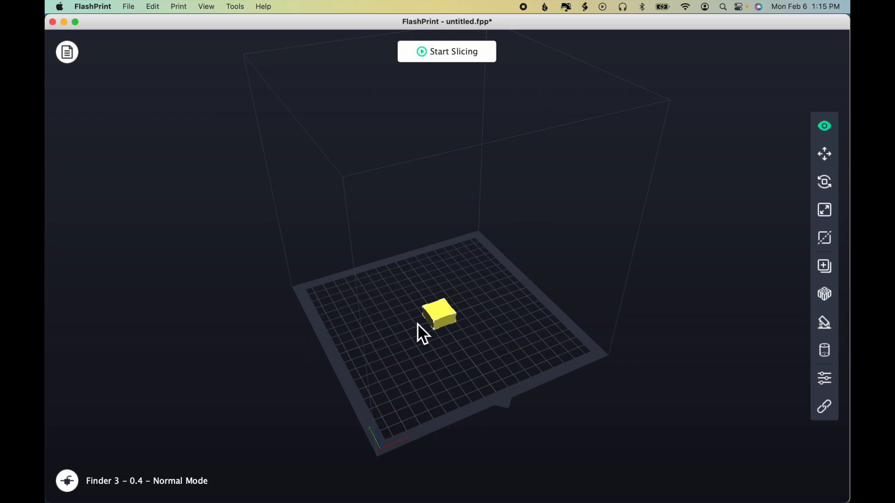
Step: Review the preset view directions in both the view commands and the Set View options without choosing one
left_click(207, 8)
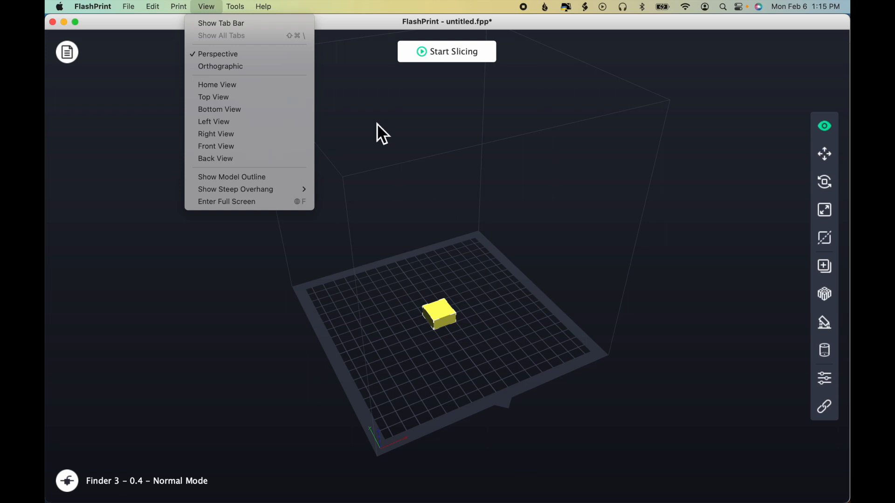
left_click(829, 129)
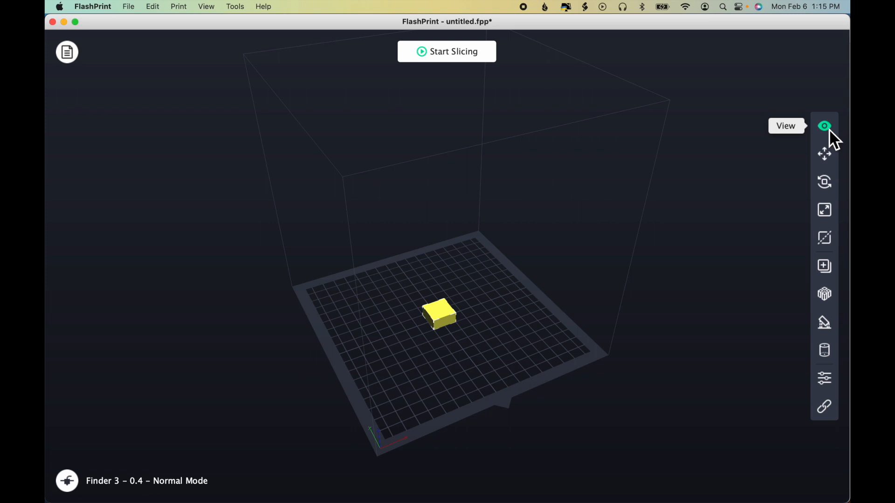
left_click(829, 129)
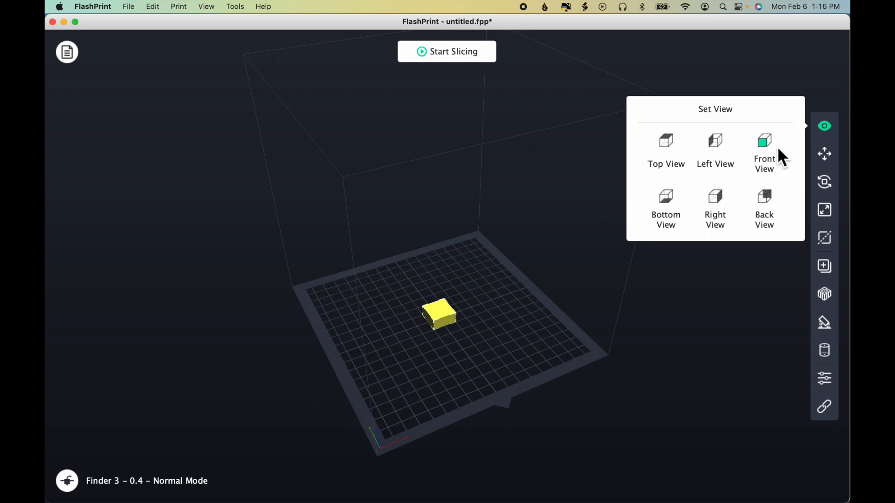
left_click(827, 128)
Step: Show the model outline around the box and turn it off again
left_click(210, 7)
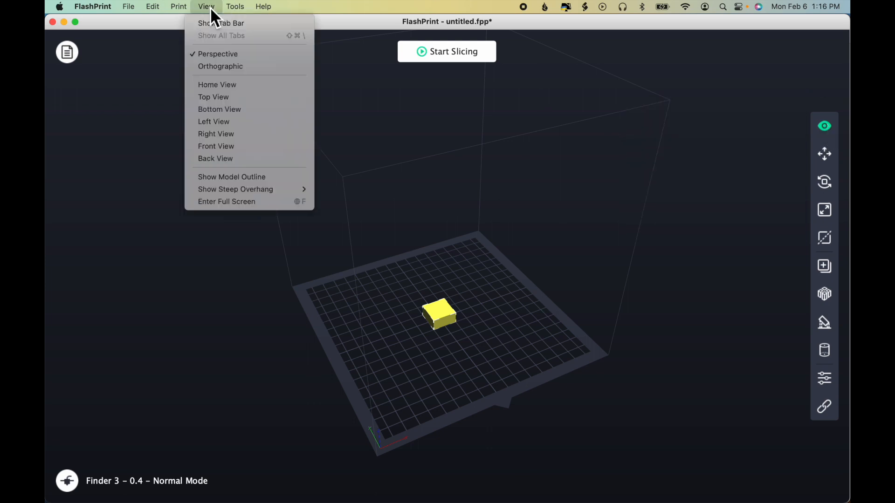
left_click(266, 180)
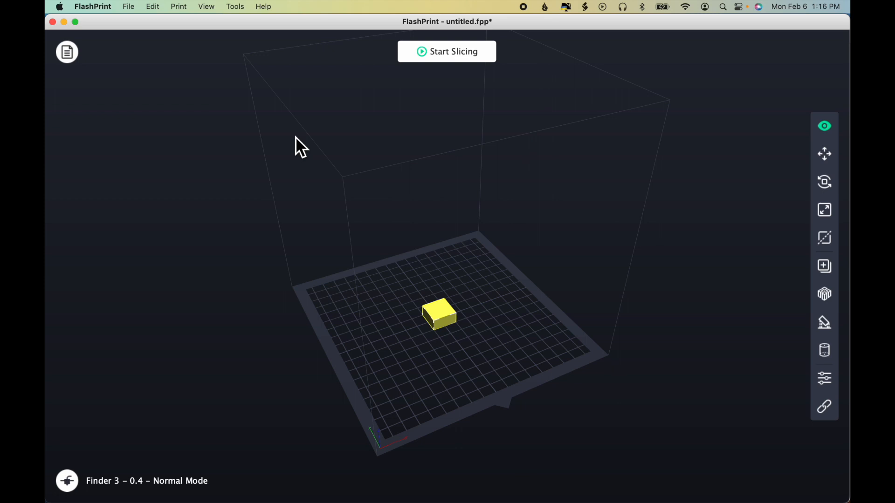
left_click(208, 7)
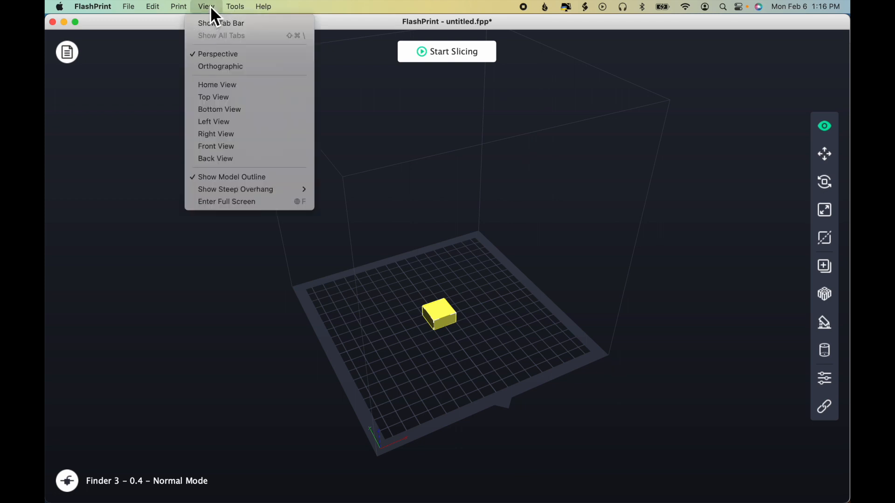
left_click(242, 177)
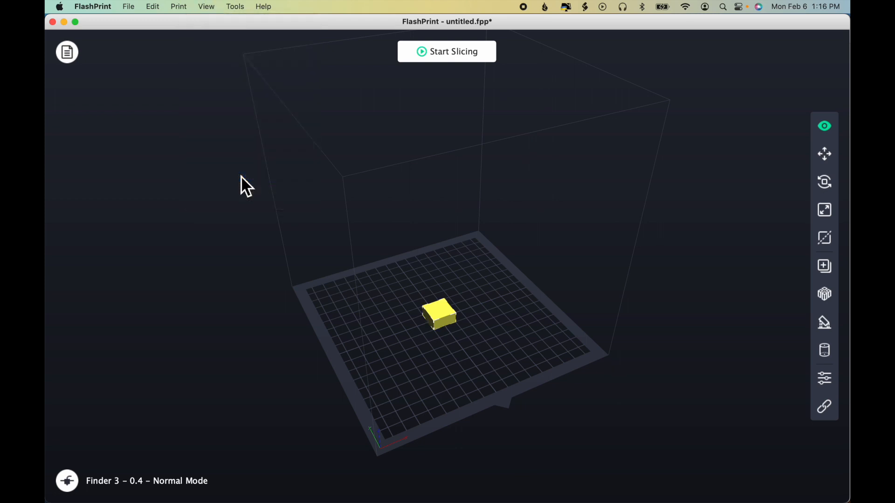
Step: Examine the steep overhang options, open the overhang threshold setting, and cancel it without changes
left_click(208, 7)
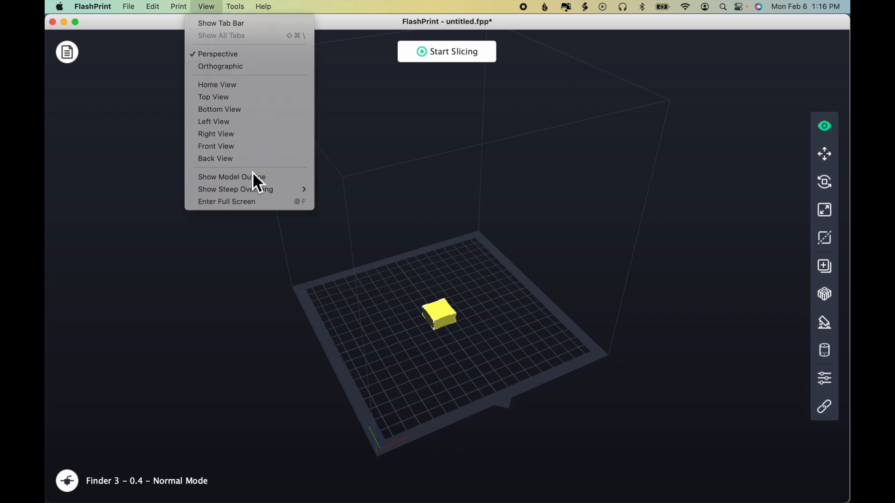
mouse_move(255, 189)
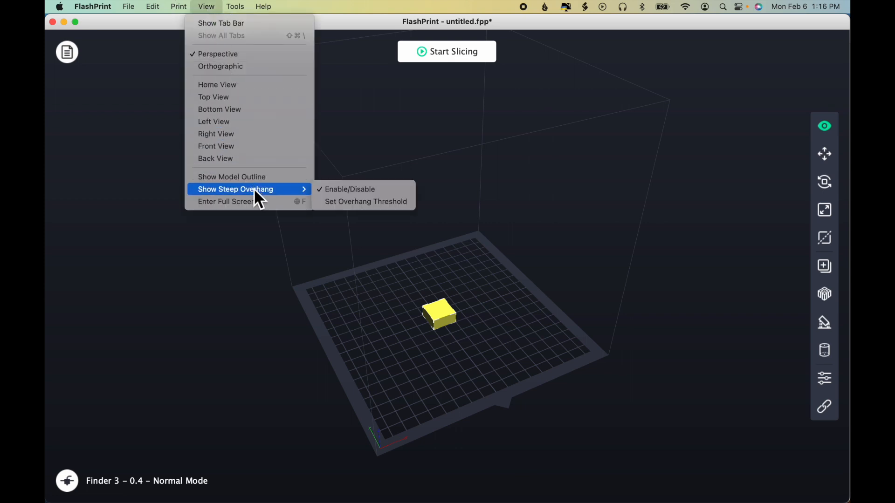
left_click(403, 203)
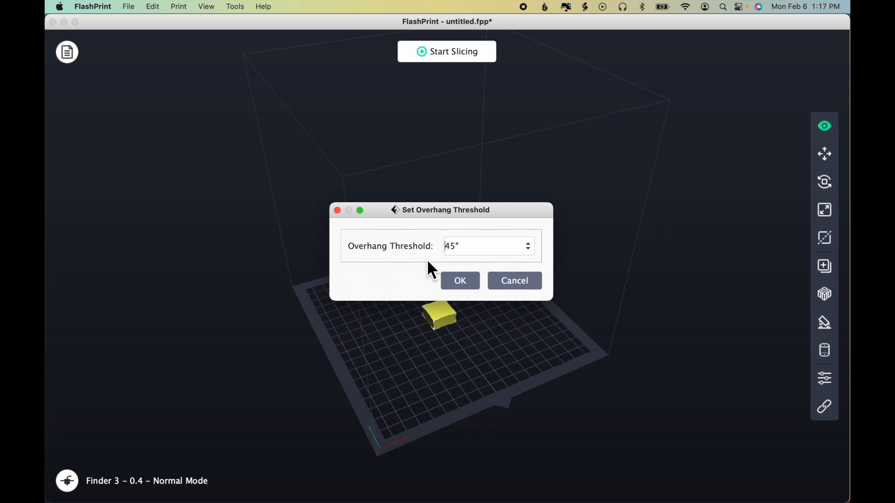
left_click(520, 281)
Step: Review the machine tools Multi-Machine Control, On Board Preferences and Machine Information
left_click(208, 7)
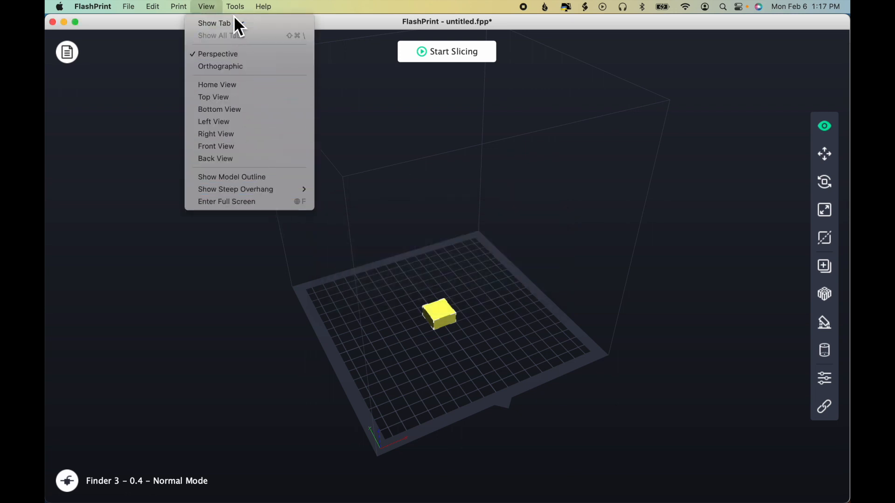
mouse_move(235, 7)
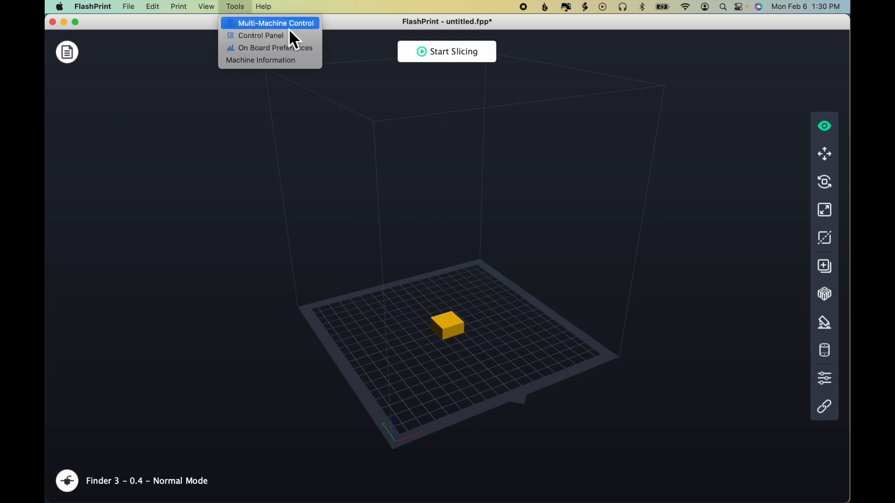
left_click(289, 29)
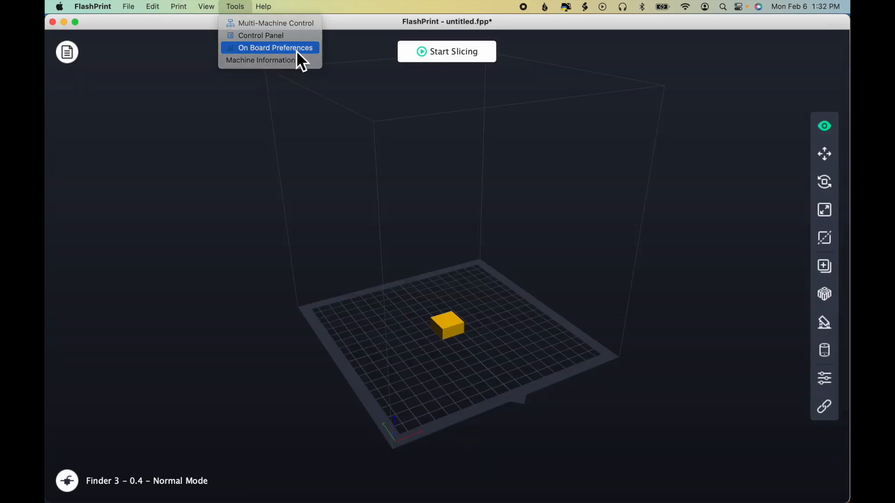
left_click(297, 51)
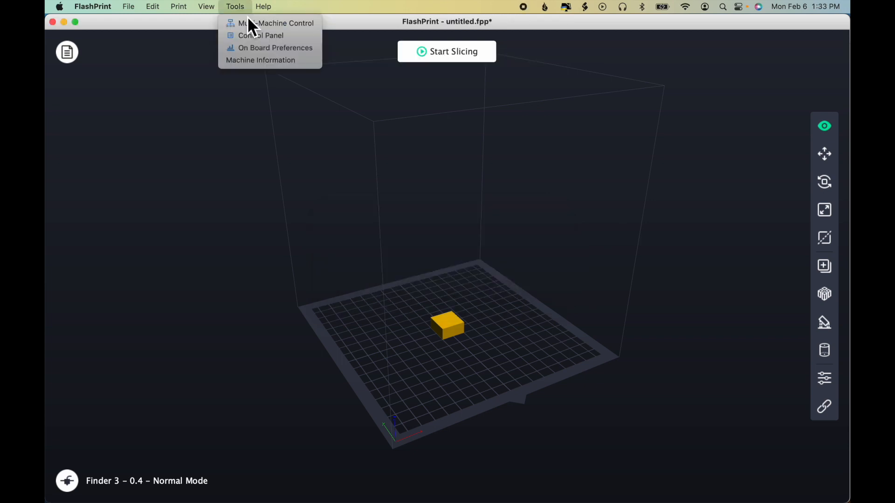
left_click(303, 62)
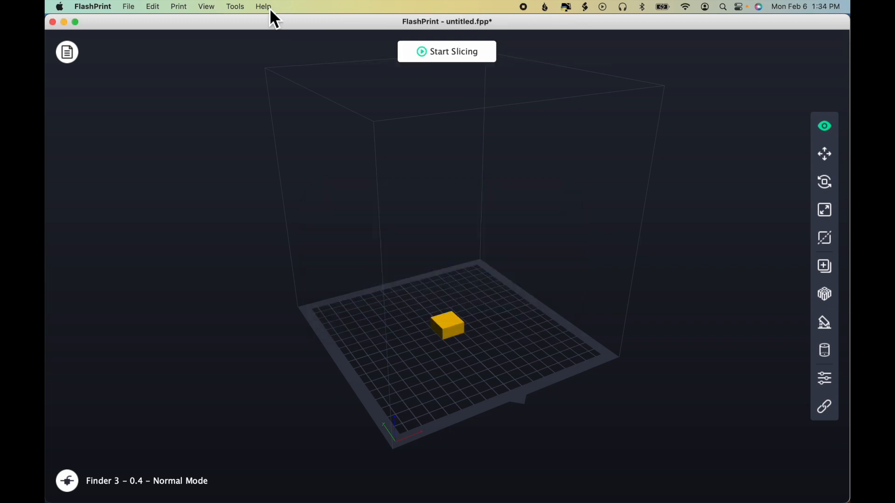
Step: Clear the "mirror" term from the help search, check for software updates, and dismiss the result
left_click(265, 7)
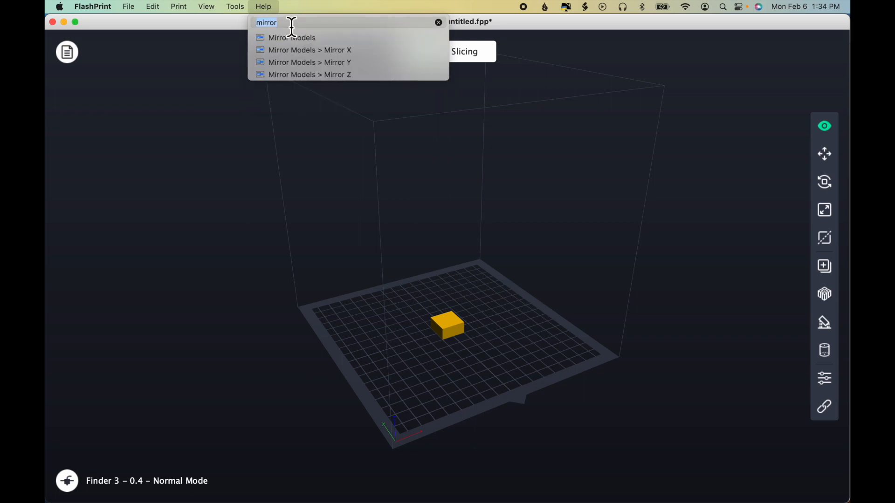
mouse_move(306, 41)
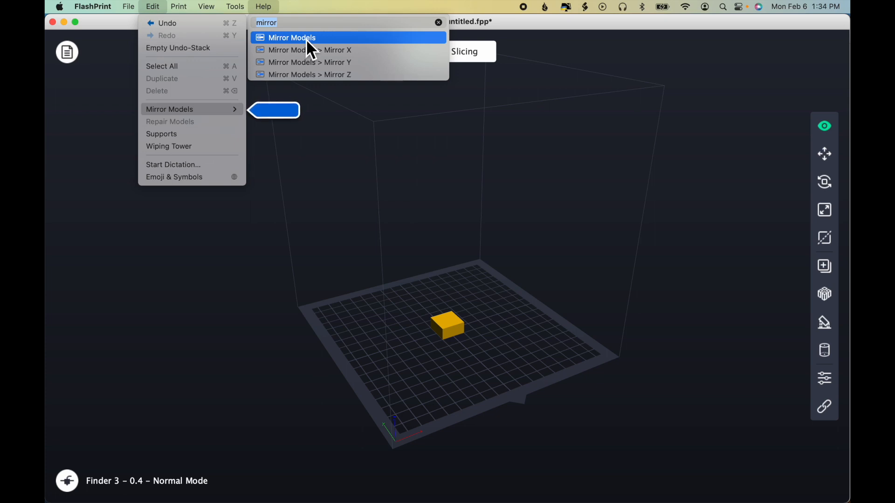
key("BackSpace")
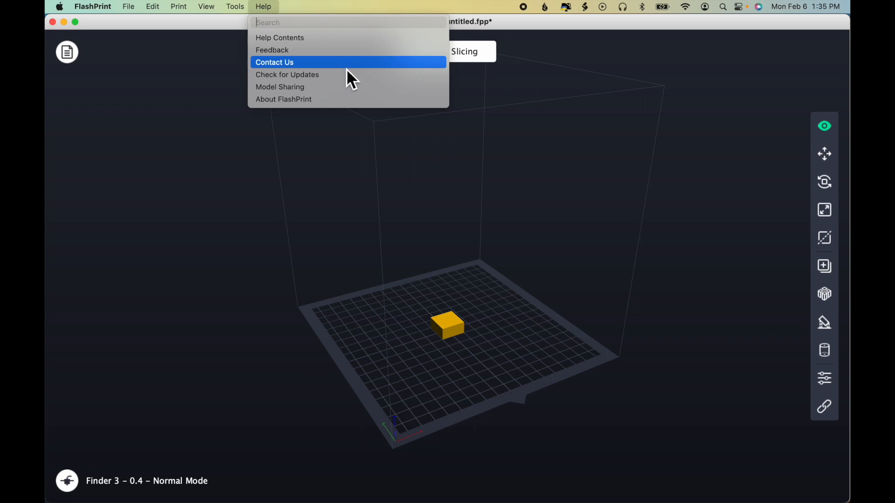
left_click(354, 90)
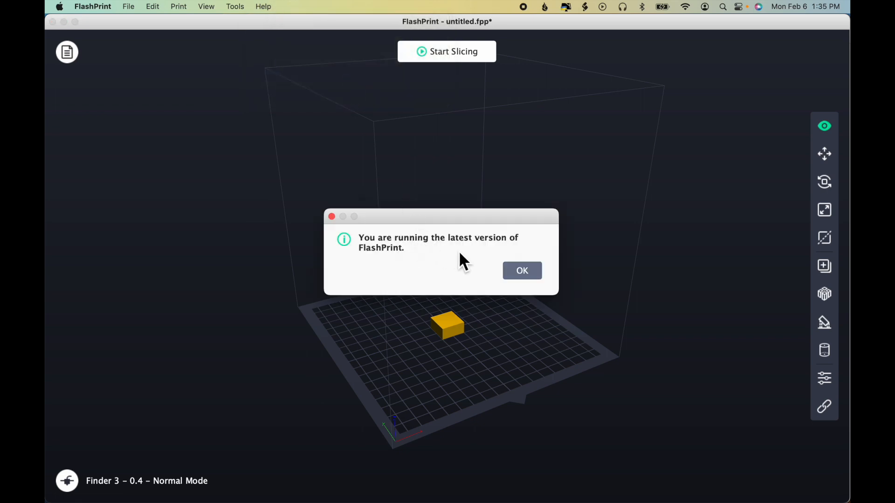
left_click(529, 274)
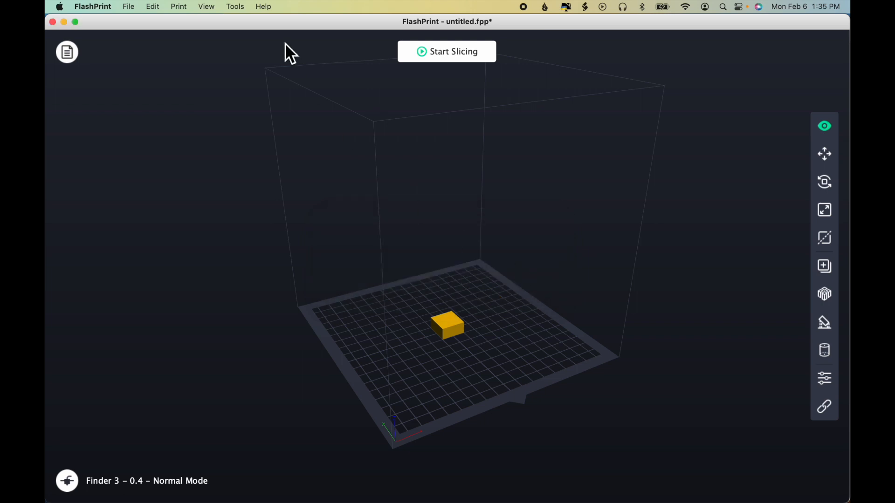
Step: Open the About FlashPrint information and view the program's change logs
left_click(267, 7)
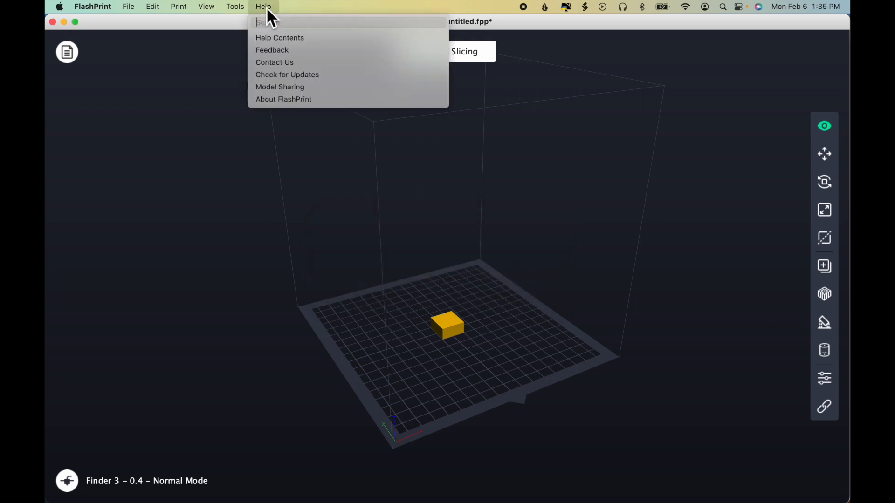
left_click(344, 100)
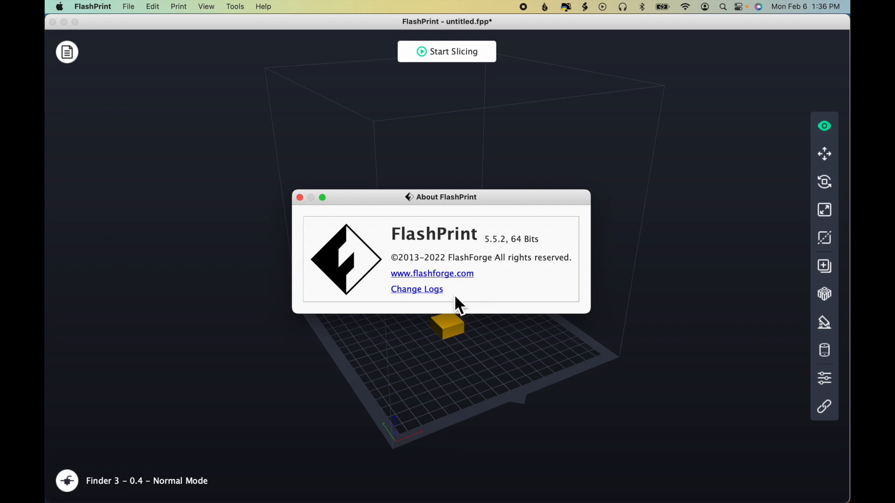
left_click(437, 291)
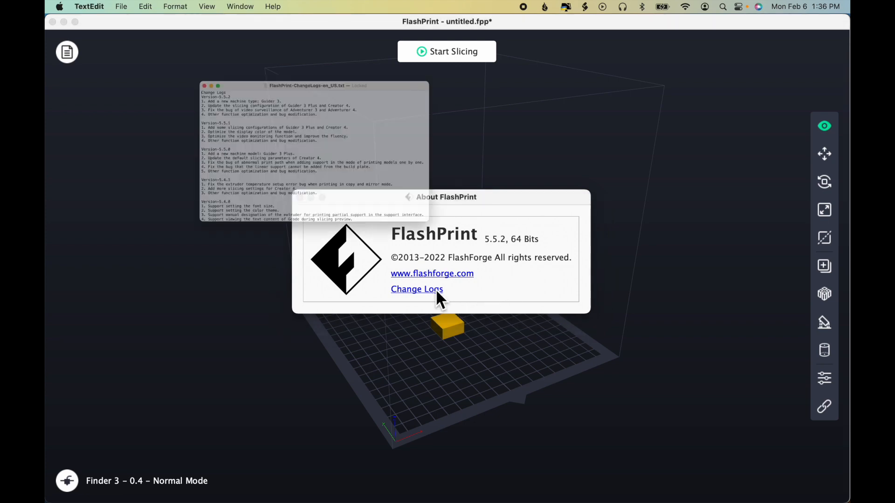
Step: Read through the FlashPrint version change logs, and close both the log file and the About window
scroll(401, 156, "down", 5)
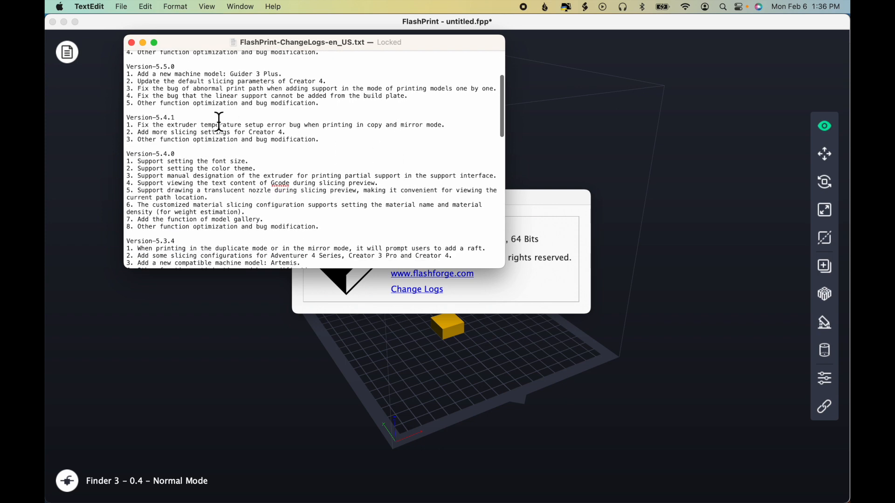
scroll(216, 120, "down", 5)
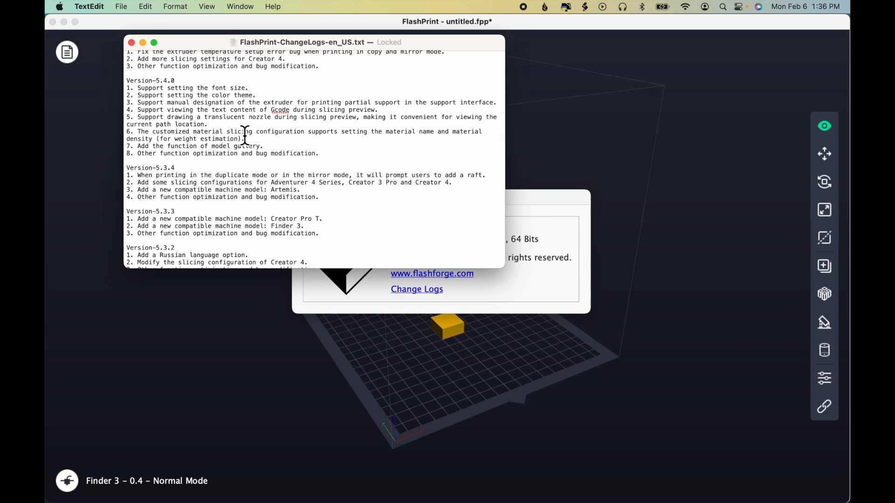
left_click(146, 158)
left_click_drag(147, 158, 315, 159)
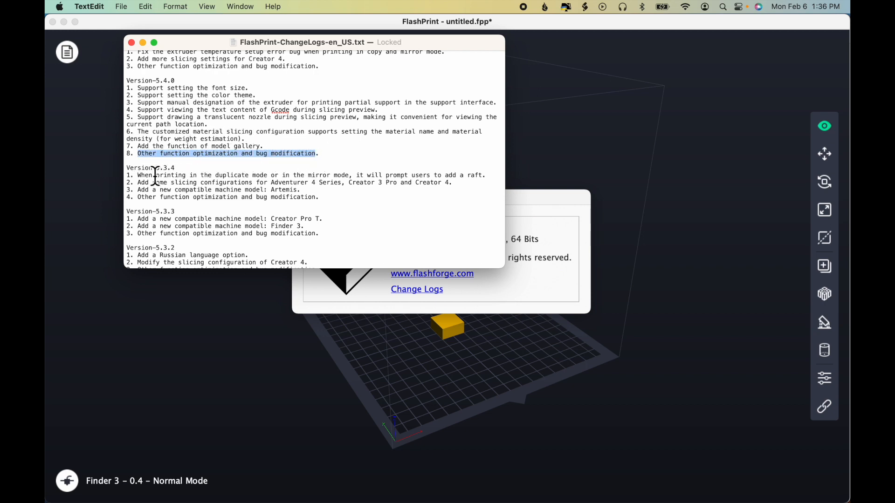
left_click(256, 176)
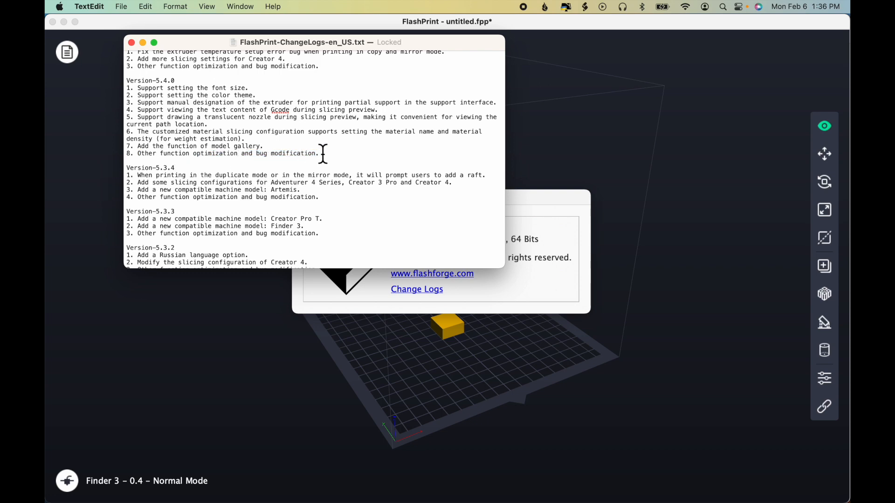
scroll(322, 152, "up", 10)
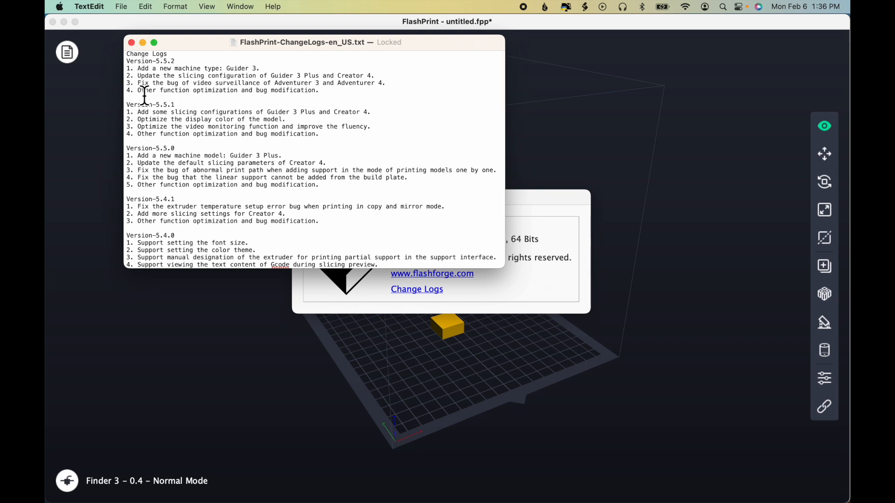
left_click(132, 42)
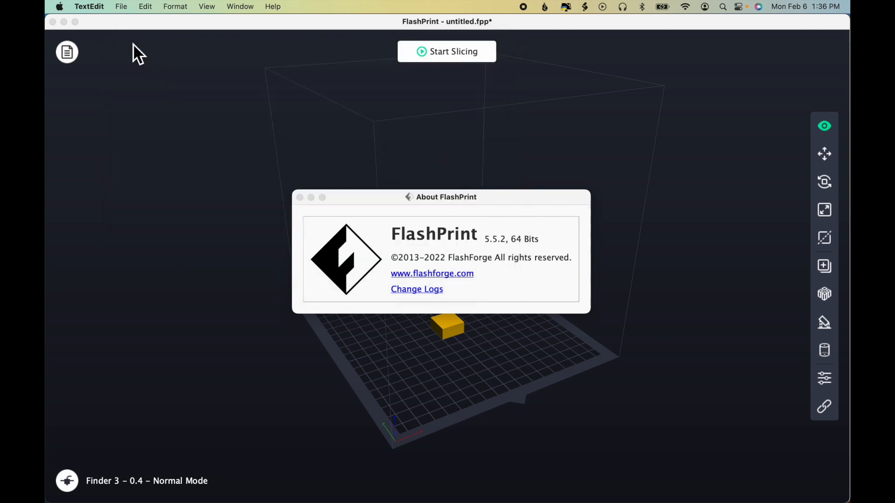
left_click(300, 197)
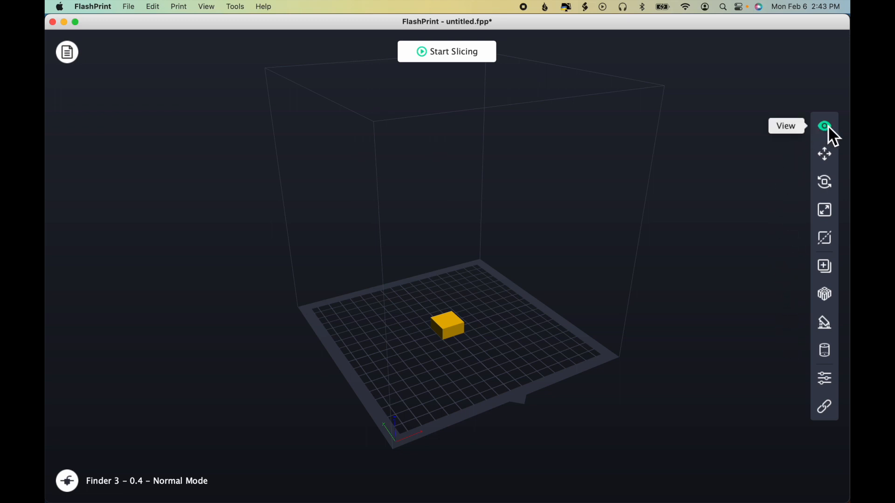
Step: Select the yellow box for moving and try adjusting its X position in small steps
left_click(827, 158)
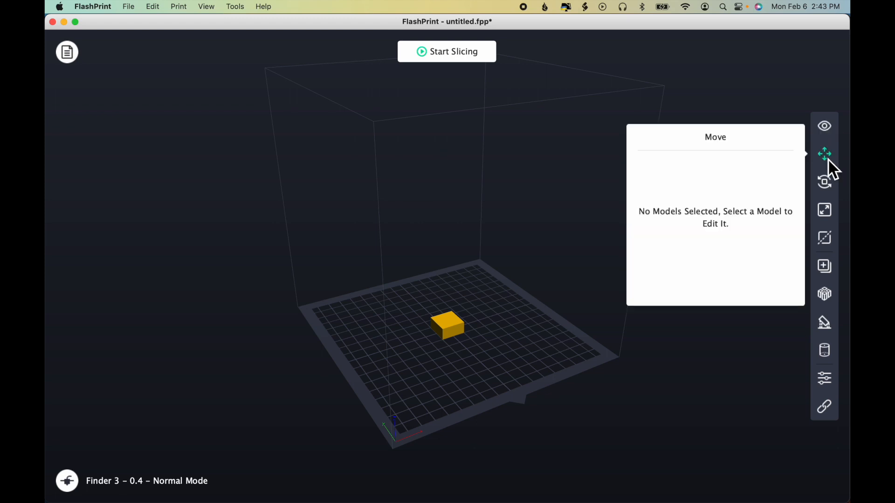
left_click(453, 330)
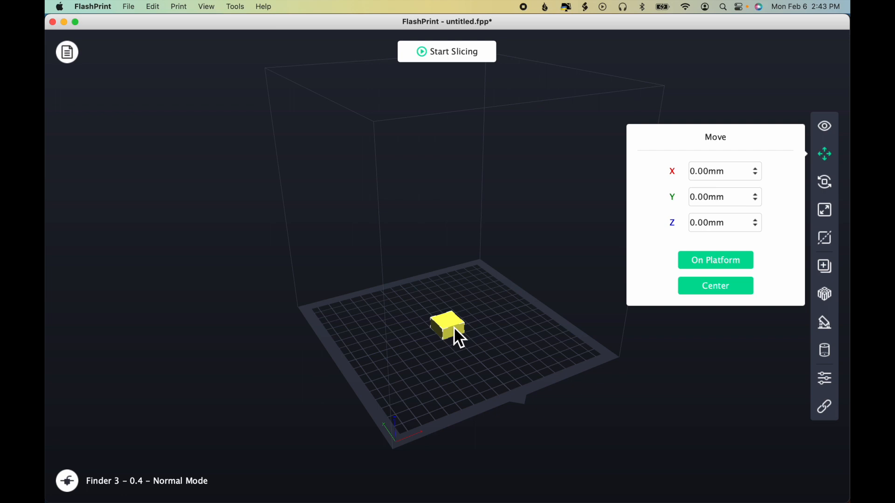
left_click(756, 175)
left_click(757, 175)
left_click(757, 171)
left_click(757, 171)
left_click(757, 170)
left_click(757, 170)
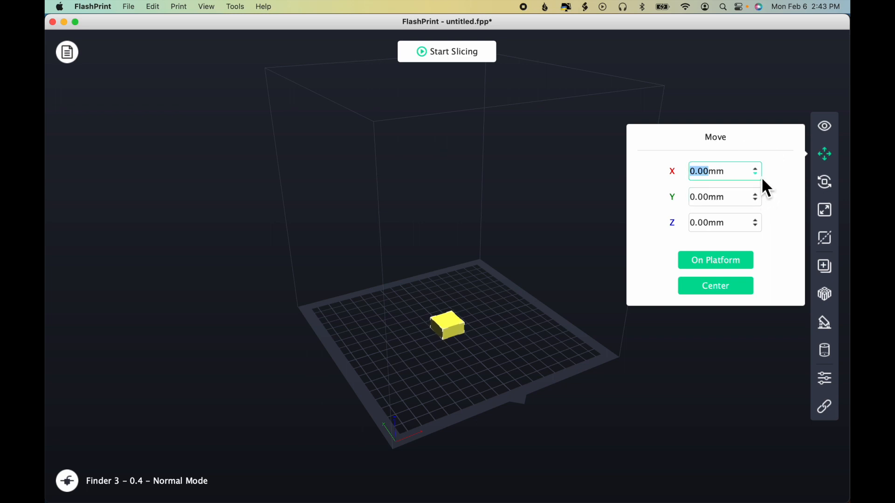
Step: Raise the box to a Z position of 10 mm and set it back on the platform
left_click(711, 228)
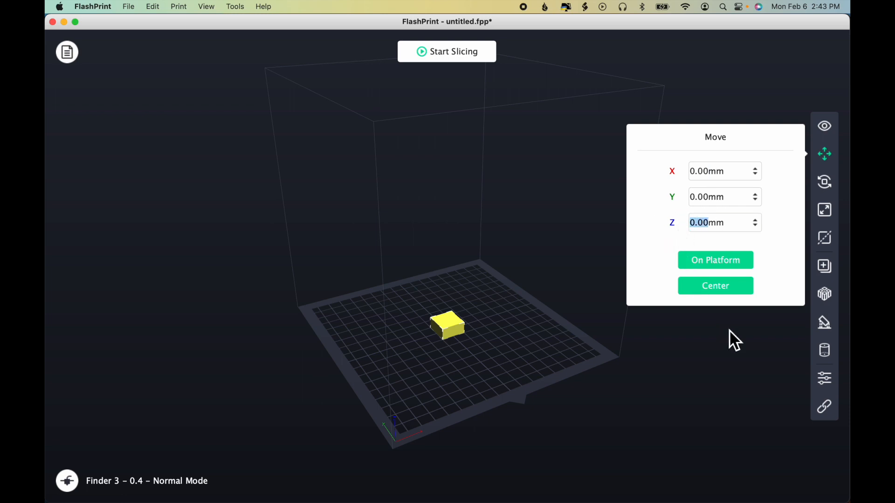
type("10")
key("Return")
mouse_move(556, 393)
left_mouse_down()
mouse_move(545, 374)
mouse_move(555, 396)
left_mouse_up()
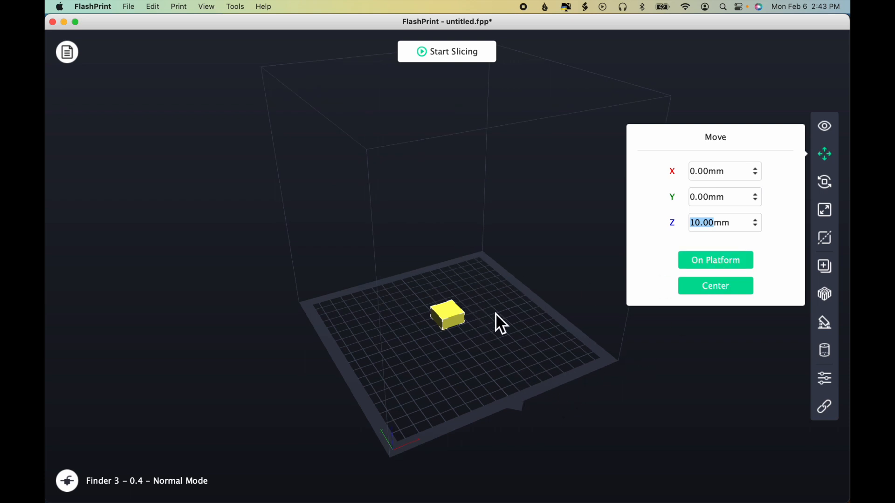
left_click(710, 263)
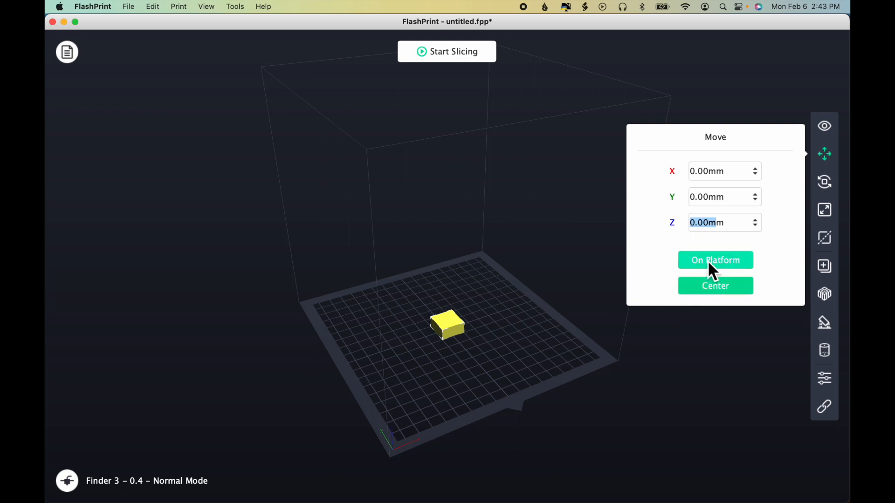
left_click_drag(611, 412, 605, 370)
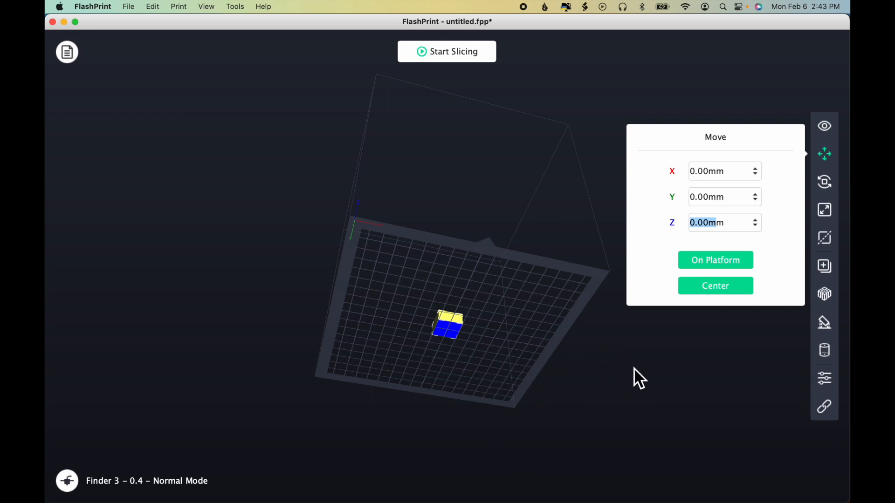
left_click_drag(634, 368, 640, 403)
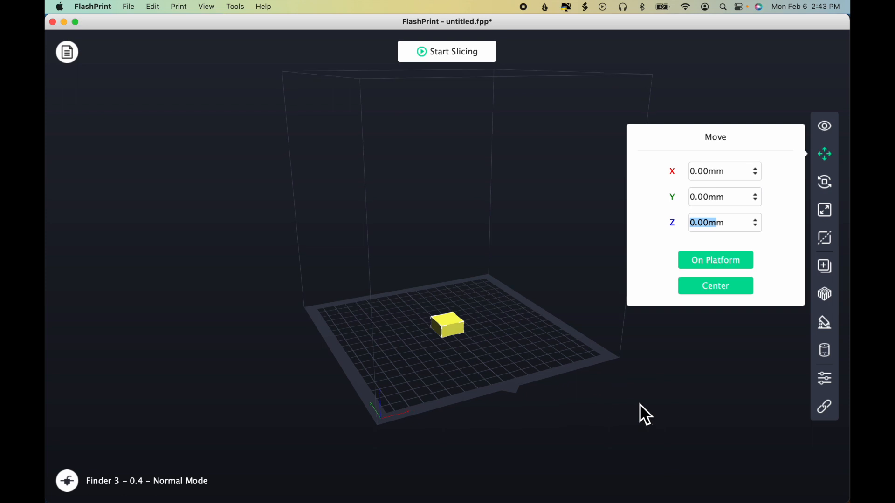
Step: Move the box freehand to about X -40 mm, Y -36 mm on the platform and re-centre it
left_click_drag(449, 332, 417, 373)
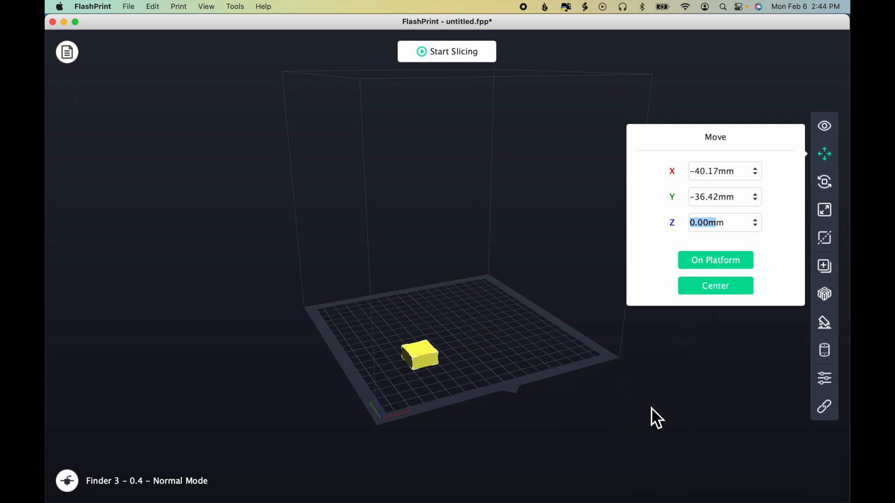
left_click(724, 289)
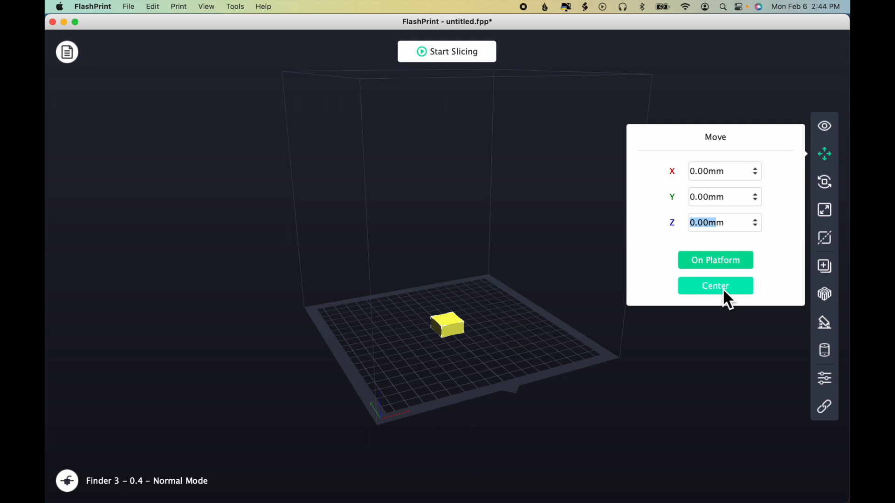
Step: Shift the box slightly to about X -6 mm, Y -8 mm, and centre it on the platform again
mouse_move(451, 322)
left_mouse_down()
mouse_move(425, 340)
mouse_move(442, 358)
mouse_move(488, 327)
mouse_move(394, 347)
mouse_move(411, 368)
mouse_move(458, 369)
mouse_move(487, 328)
mouse_move(457, 305)
mouse_move(413, 331)
mouse_move(449, 346)
mouse_move(461, 326)
mouse_move(449, 329)
left_mouse_up()
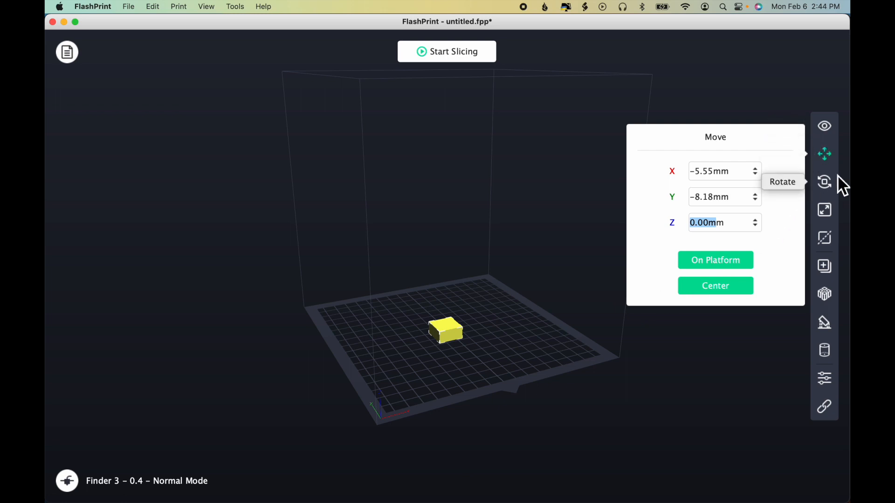
left_click(828, 127)
mouse_move(453, 333)
left_mouse_down()
mouse_move(443, 338)
mouse_move(453, 339)
left_mouse_up()
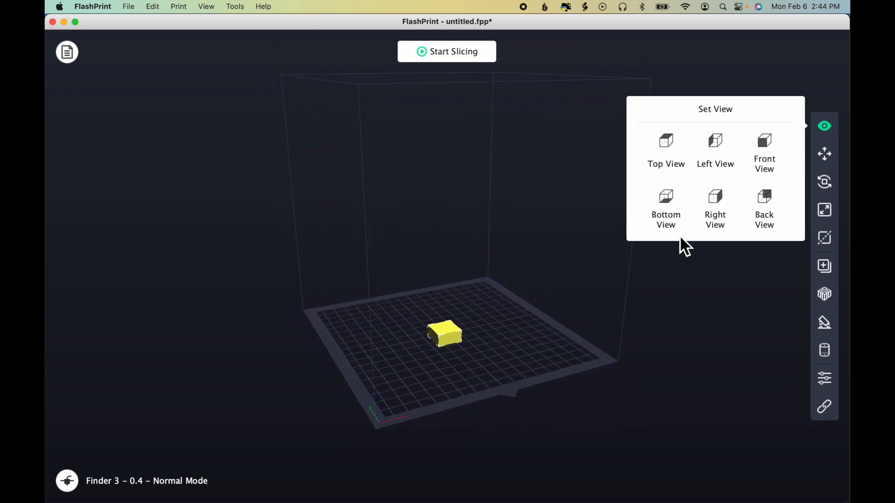
left_click(825, 156)
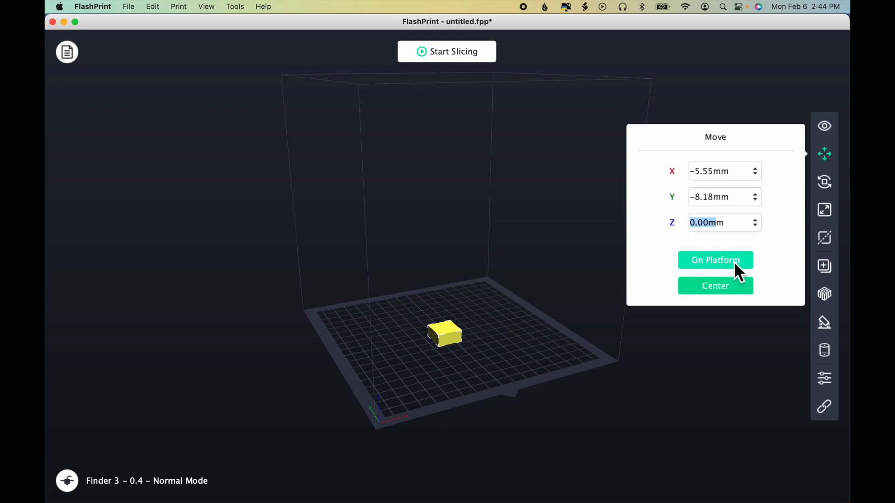
left_click(727, 292)
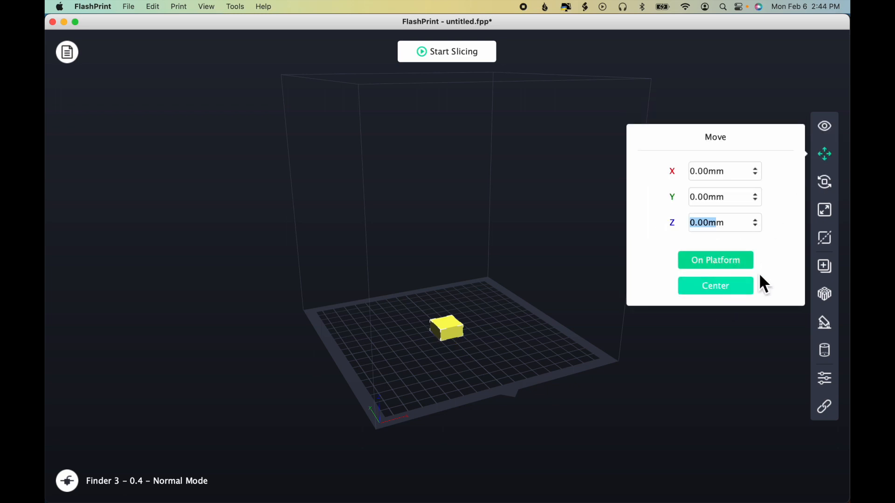
Step: Open the rotation settings for the box and try its X-axis angle adjustment and 90° turns
left_click(829, 185)
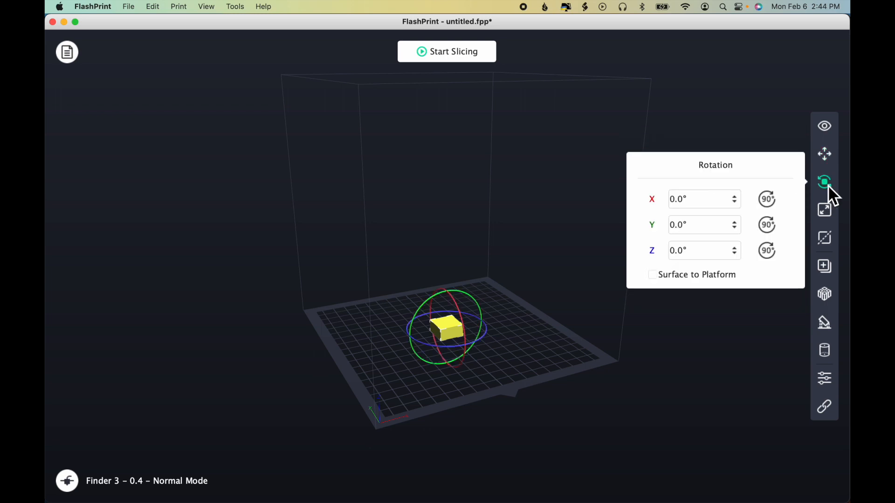
left_click(737, 201)
left_click(772, 204)
left_click(772, 204)
Step: Enable Surface to Platform, stand the box on its front side face, and lay it flat again
left_click(654, 276)
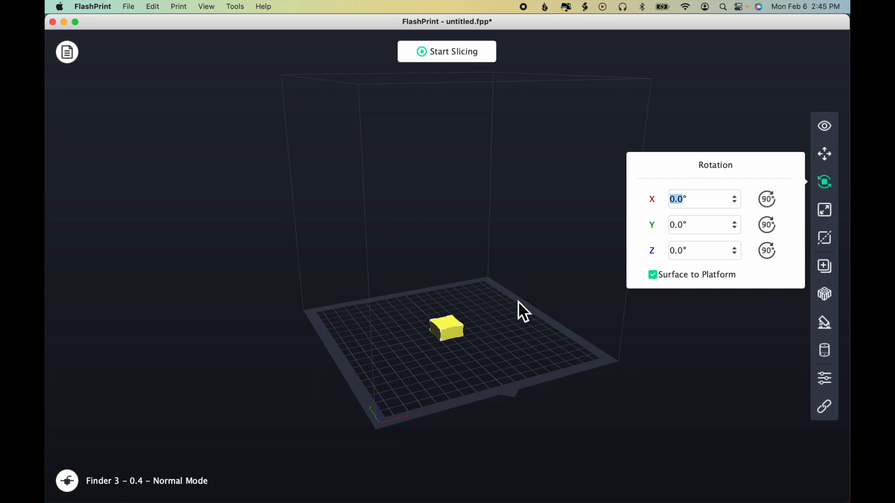
scroll(472, 372, "up", 10)
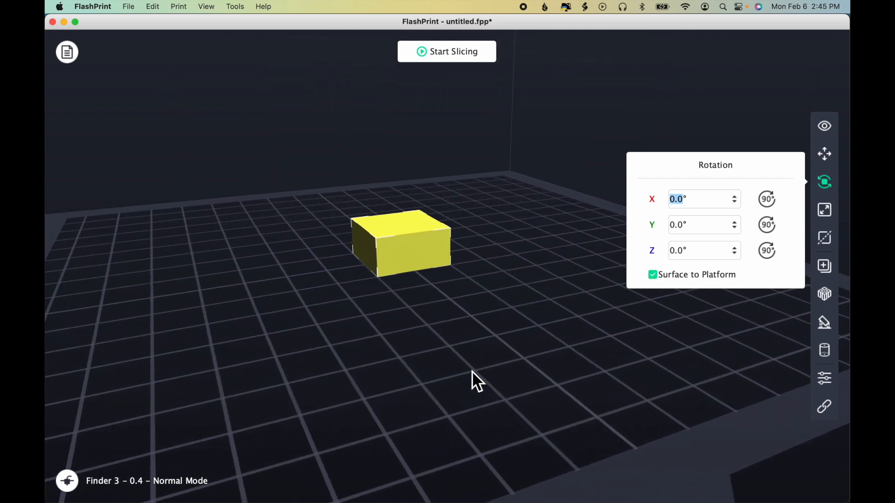
scroll(471, 372, "up", 2)
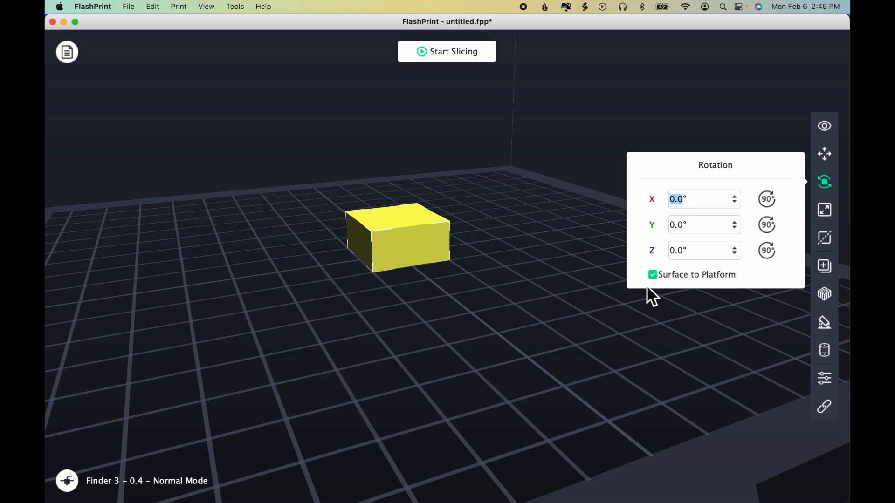
double_click(411, 249)
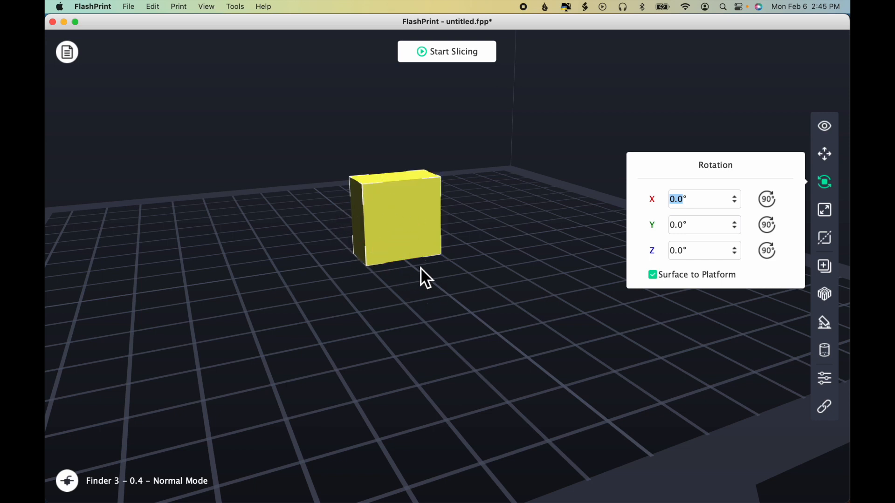
mouse_move(473, 283)
left_mouse_down()
mouse_move(471, 258)
mouse_move(480, 285)
left_mouse_up()
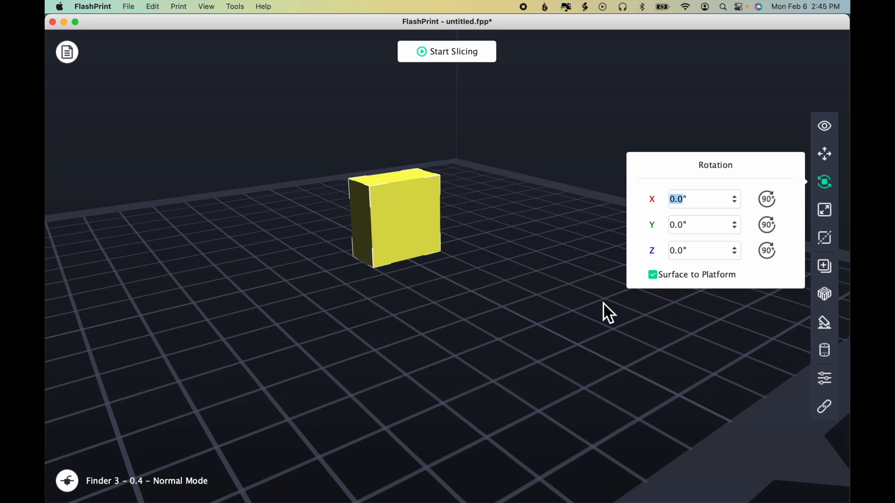
left_click_drag(418, 243, 411, 228)
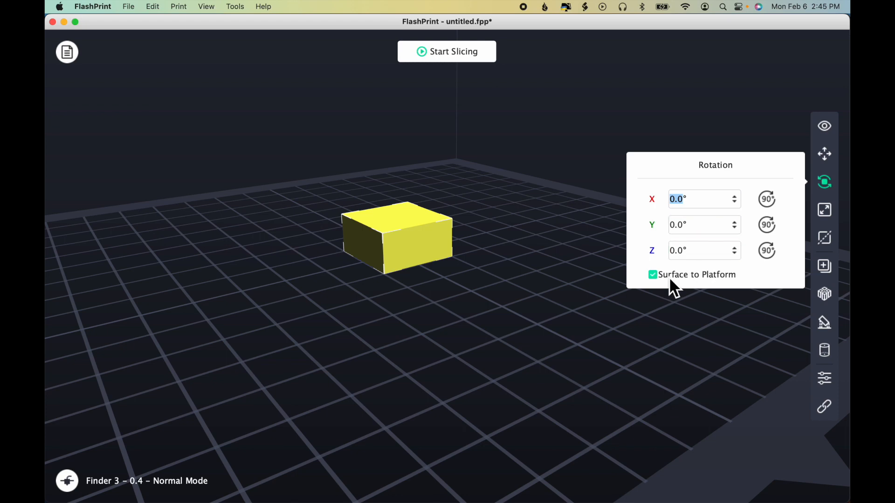
Step: Disable Surface to Platform and tilt the box freehand around the X axis with the red rotation ring
left_click(657, 278)
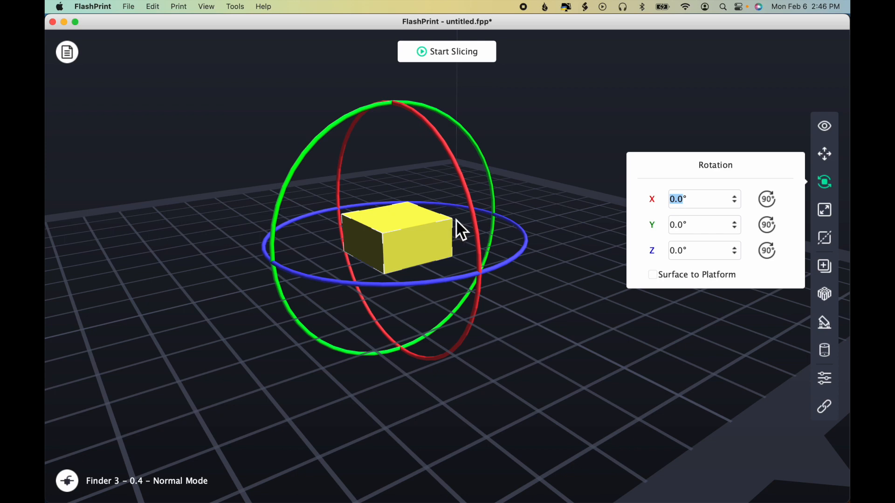
left_click(469, 190)
left_click_drag(469, 189, 432, 111)
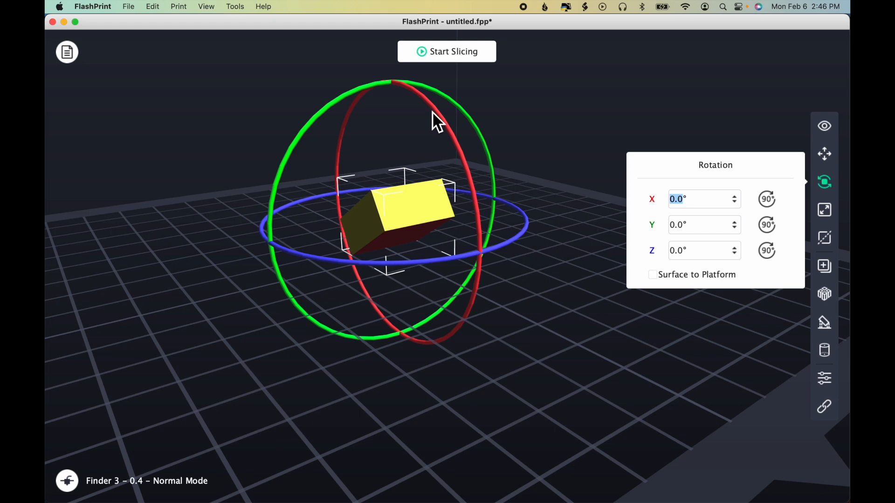
Step: Re-enable Surface to Platform, lay the tilted box on its underside face, and close the rotation settings
left_click(654, 276)
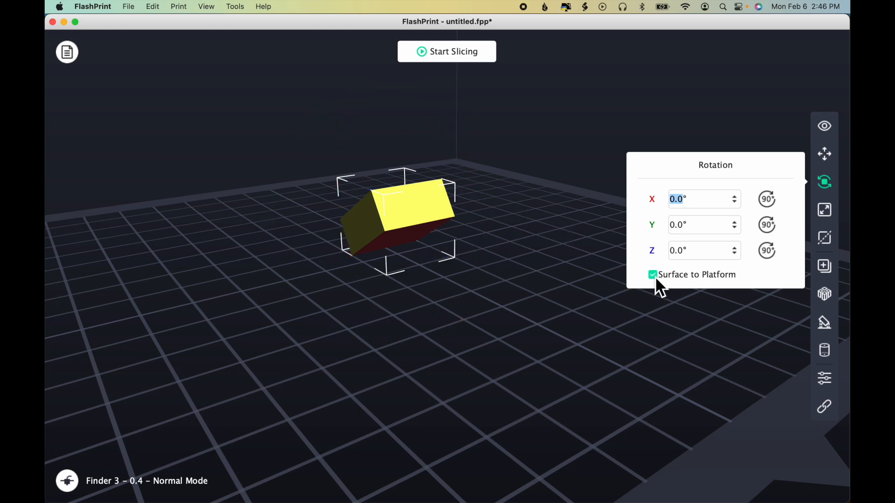
left_click(410, 244)
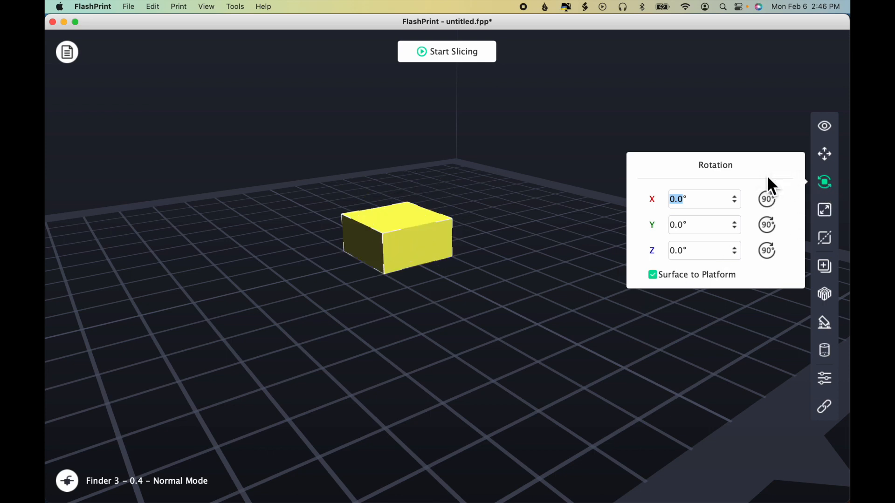
left_click(827, 186)
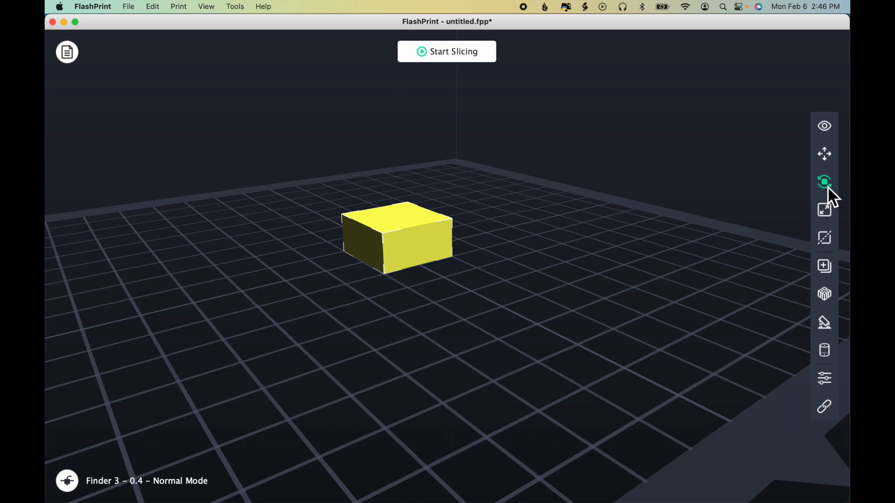
Step: Open the scale settings and scale the box to an X size of 40 mm with Uniform Scaling enabled
left_click(828, 213)
left_click(713, 232)
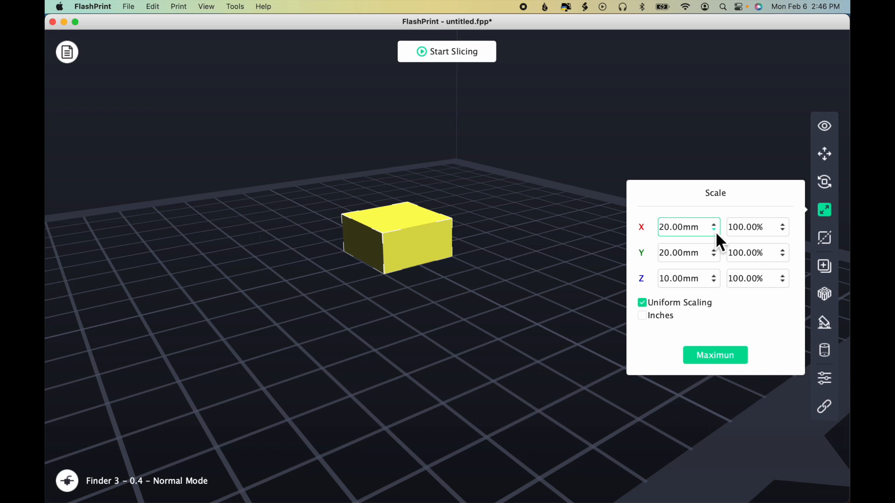
left_click(676, 256)
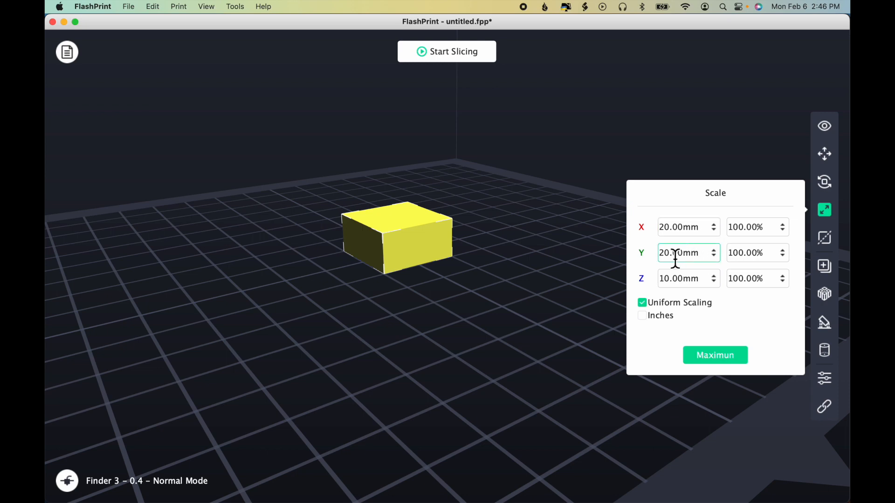
left_click(675, 230)
left_click_drag(672, 230, 661, 234)
key("Return")
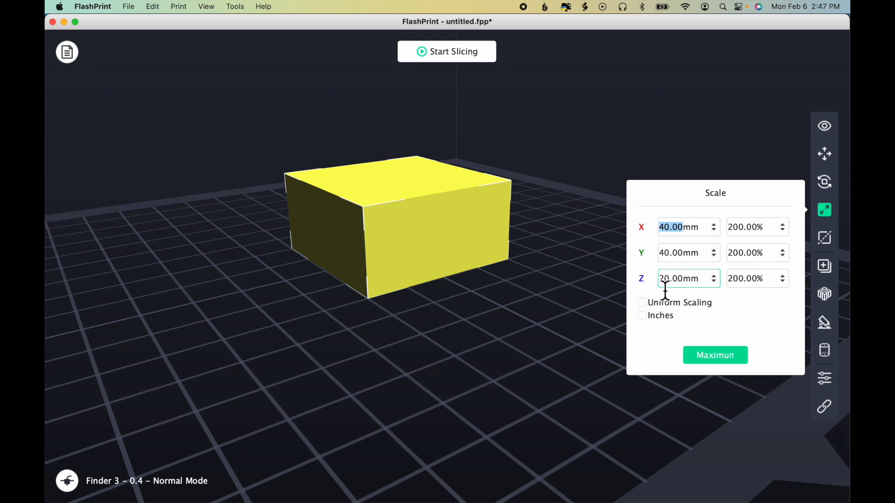
Step: With Uniform Scaling off, set the box's Y size to 10 mm and close the scale settings
left_click(674, 258)
left_click_drag(673, 259, 654, 259)
type("10")
key("Return")
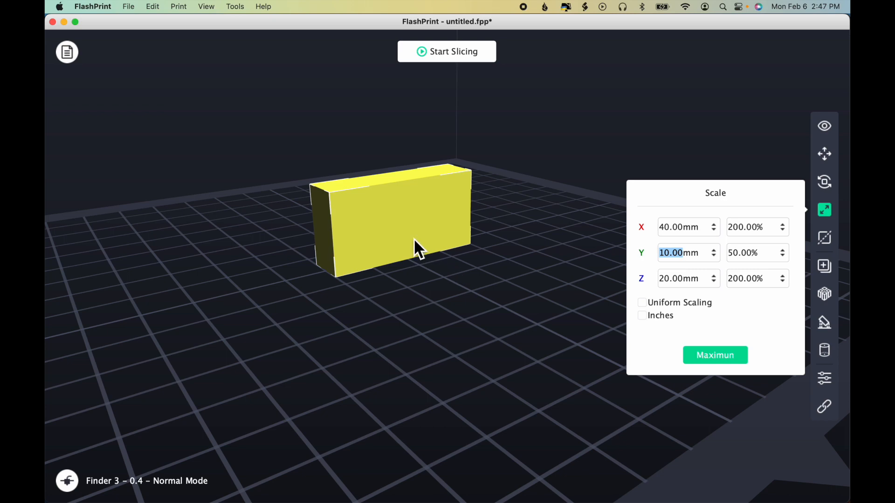
left_click(398, 224)
left_click_drag(398, 226, 392, 202)
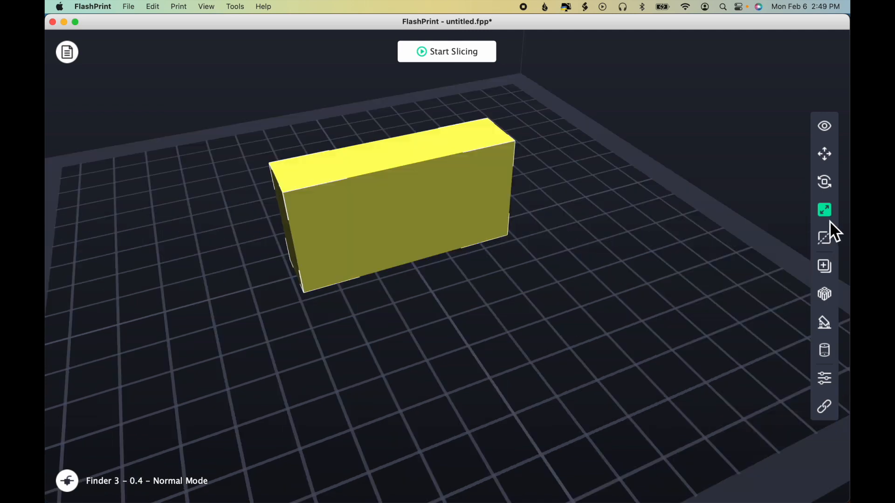
Step: Open the Cut tool and preview the X, Y and Z cutting planes, ending on the freehand cutting option
left_click(828, 238)
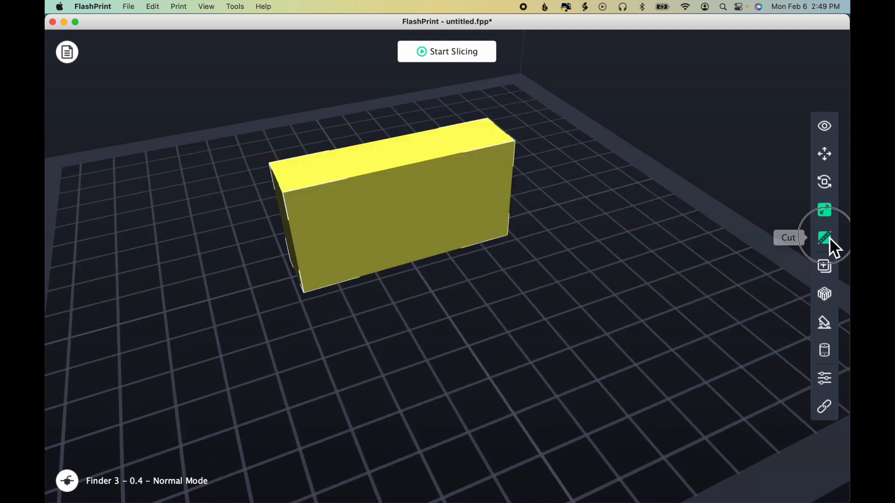
left_click(658, 257)
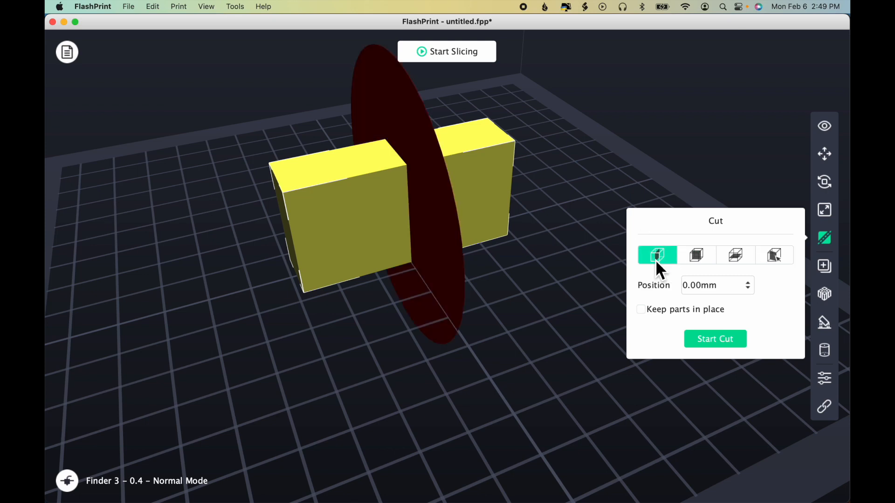
left_click(699, 255)
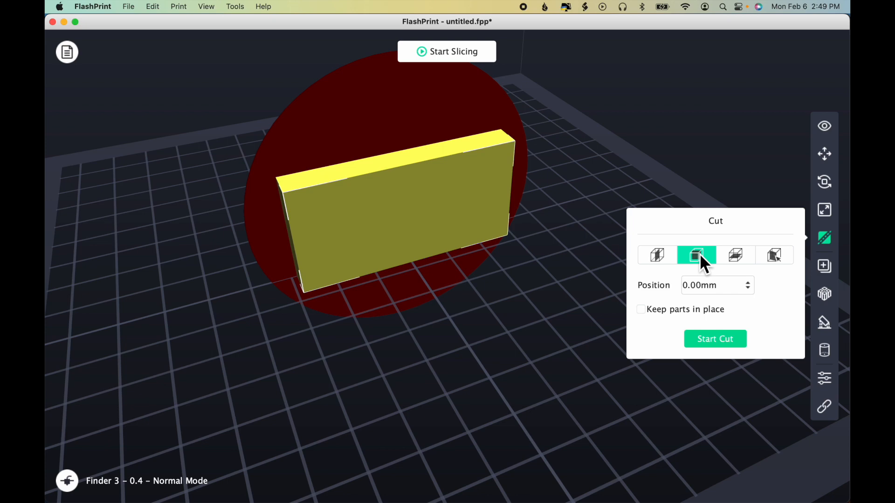
left_click(737, 256)
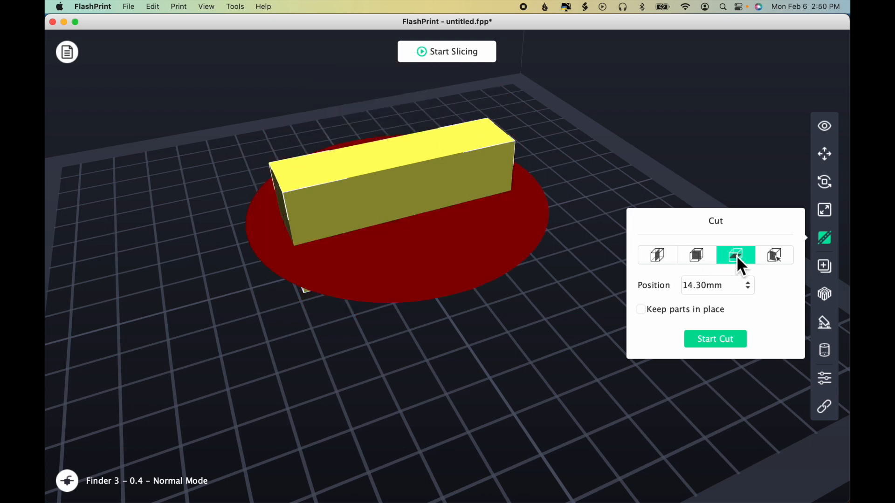
left_click(779, 259)
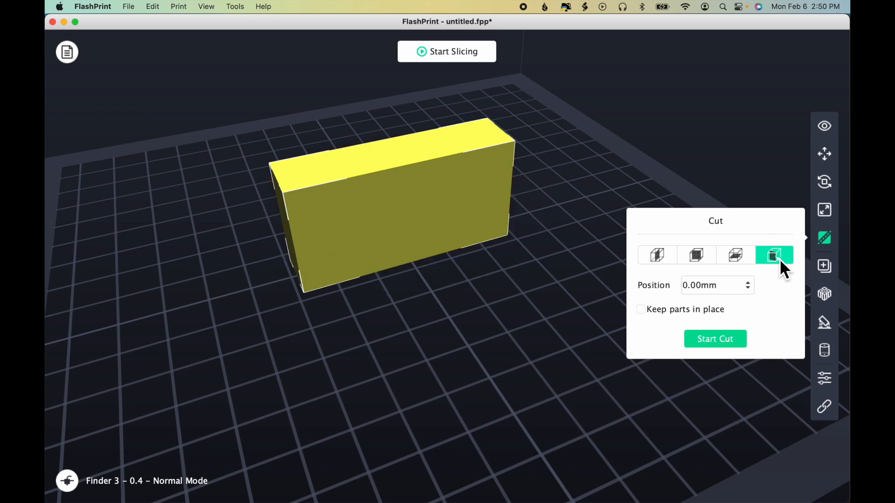
Step: Try a slanted freehand cutting plane drawn across the box's front face, and discard it by switching to the X plane
left_click_drag(522, 314, 509, 301)
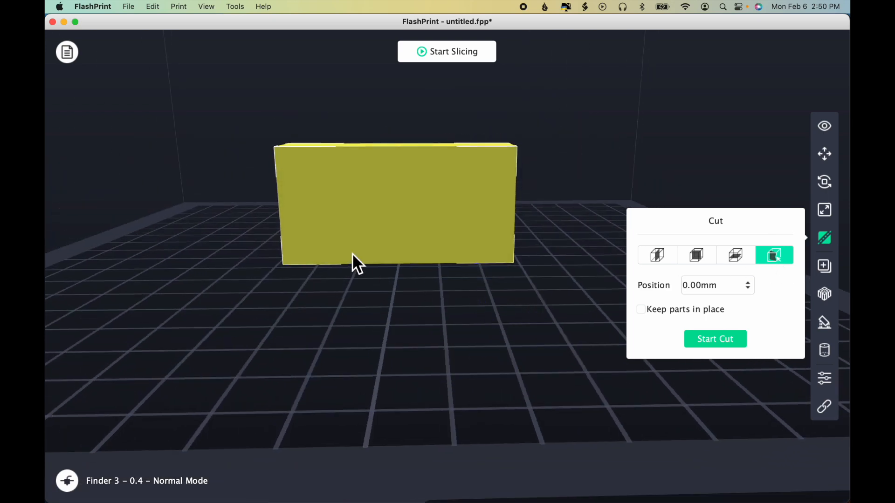
mouse_move(226, 138)
left_mouse_down()
mouse_move(324, 175)
mouse_move(525, 278)
left_mouse_up()
left_click_drag(437, 313, 486, 346)
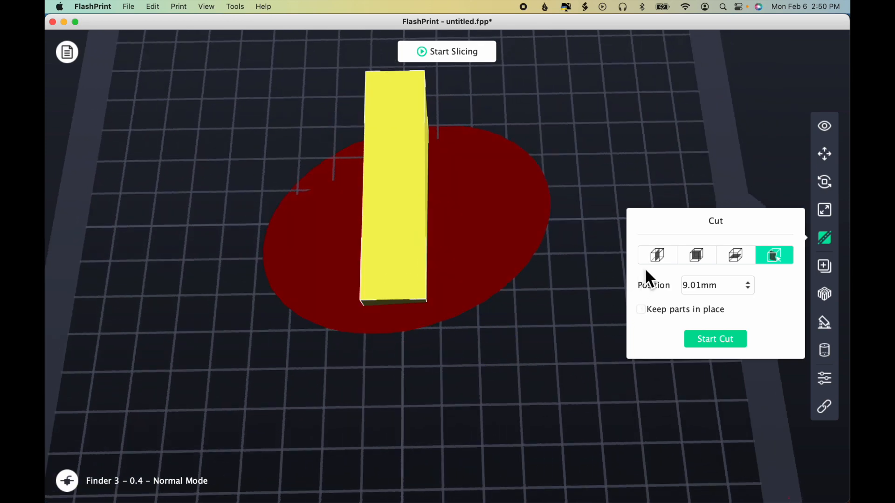
left_click(658, 256)
Step: Draw a freehand cutting plane diagonally across the box from above and cut it with Keep parts in place disabled
left_click(774, 256)
left_click_drag(513, 173, 502, 167)
mouse_move(333, 66)
left_mouse_down()
mouse_move(462, 223)
mouse_move(463, 239)
left_mouse_up()
mouse_move(536, 387)
left_mouse_down()
mouse_move(499, 387)
mouse_move(496, 363)
left_mouse_up()
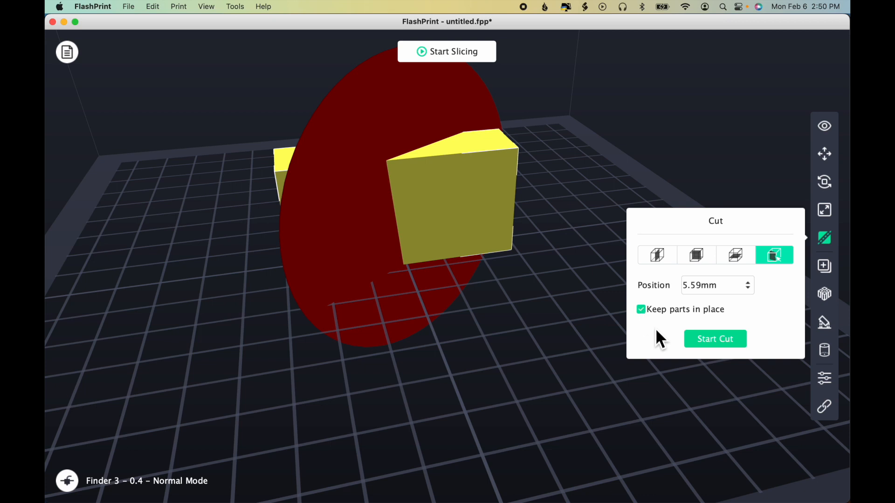
left_click(645, 312)
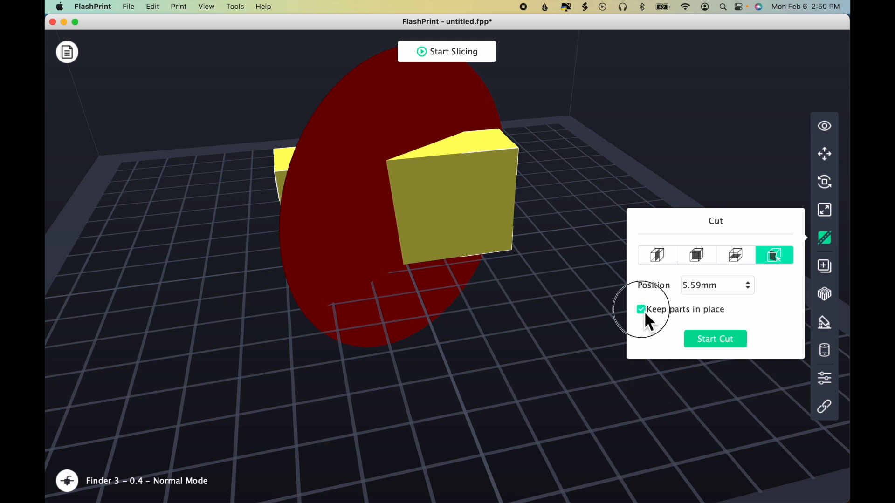
left_click(727, 339)
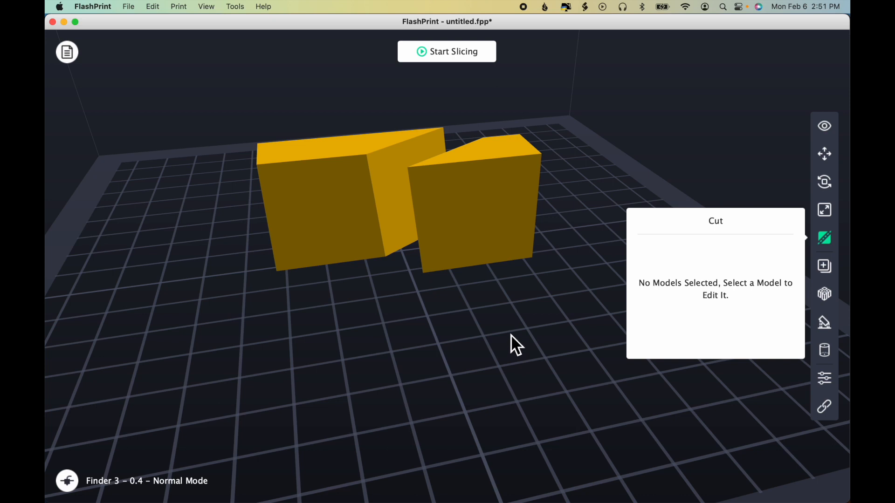
Step: Select each cut piece in turn, leave the Cut tool with the smaller piece selected, and duplicate it once
left_click(484, 240)
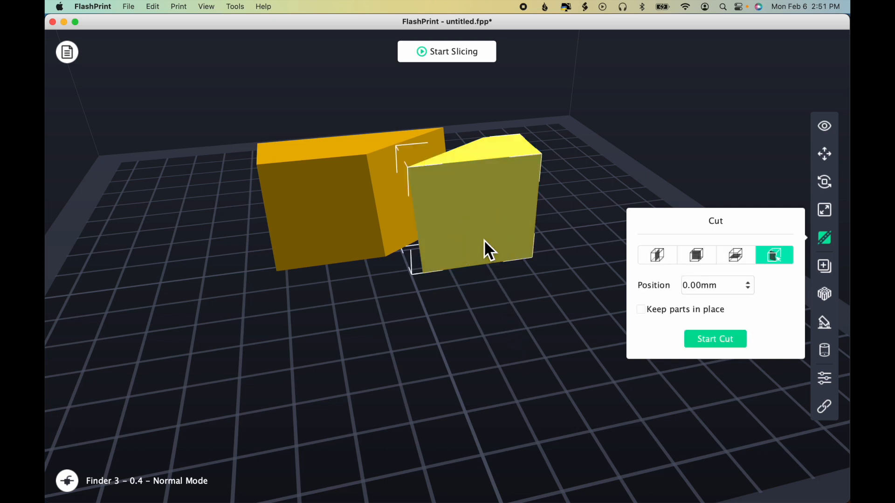
left_click(344, 210)
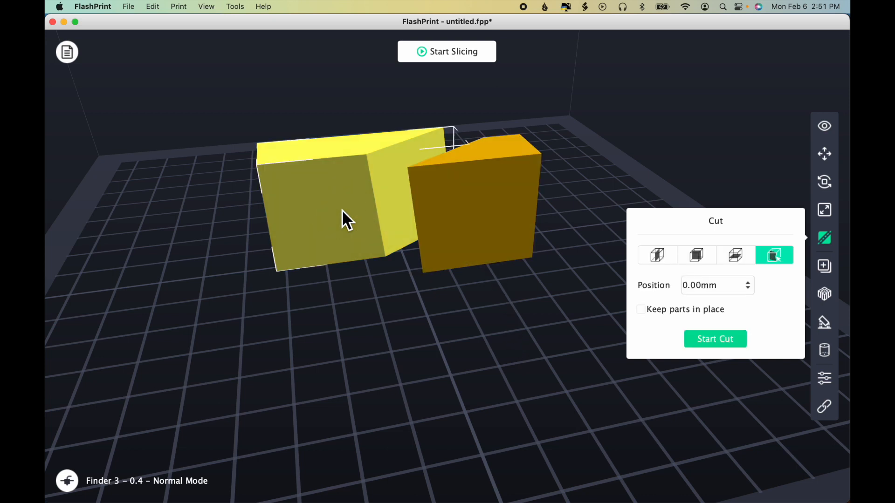
left_click(494, 225)
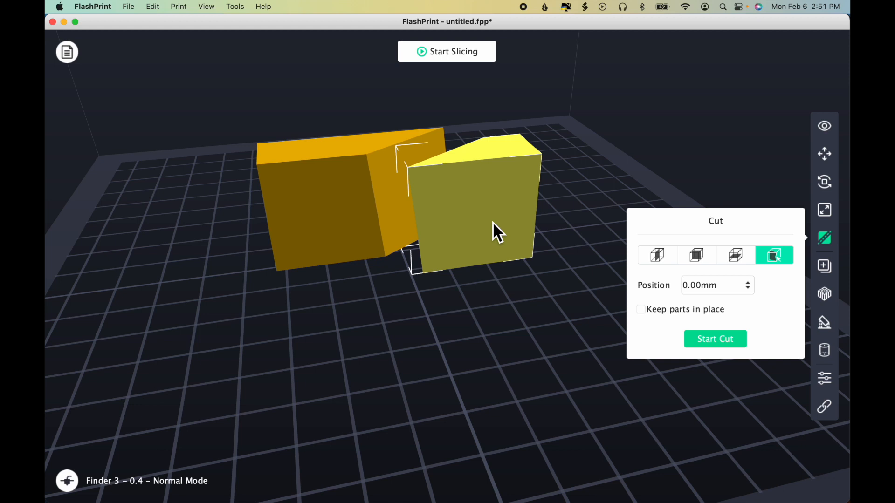
left_click(830, 245)
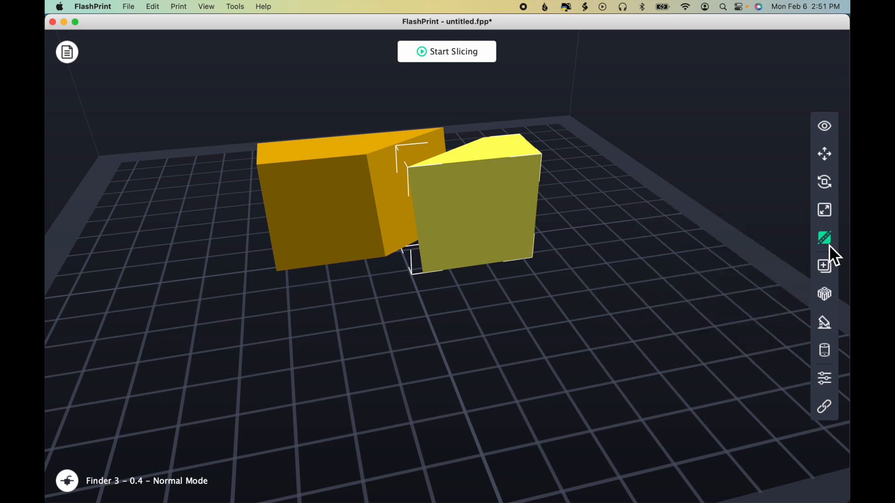
left_click(829, 270)
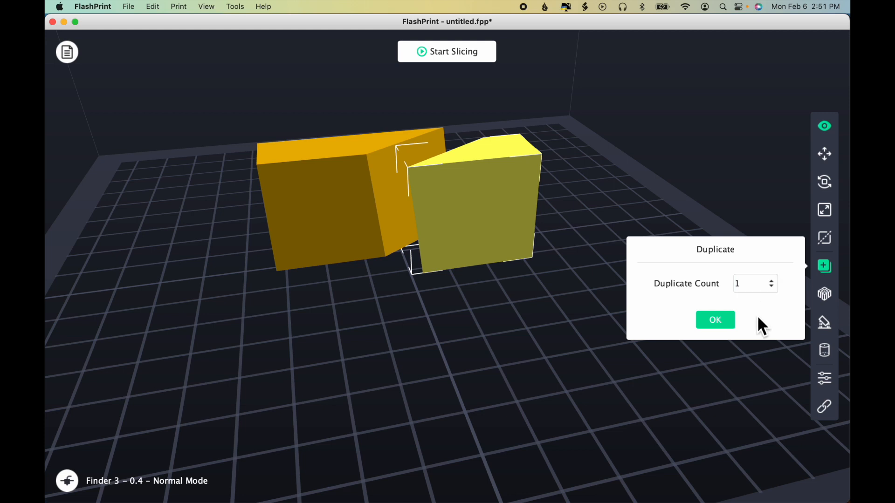
left_click(717, 320)
left_click(825, 268)
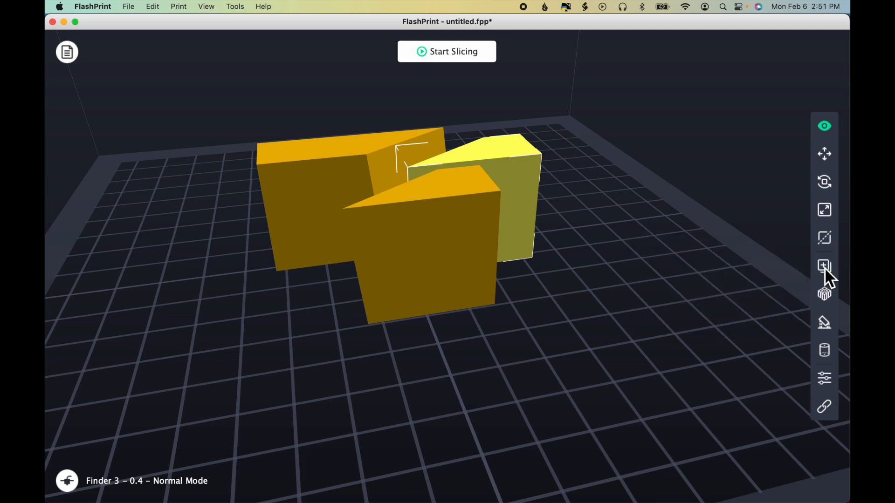
Step: Auto-arrange all models on the platform with 10 mm of space between them
left_click(827, 295)
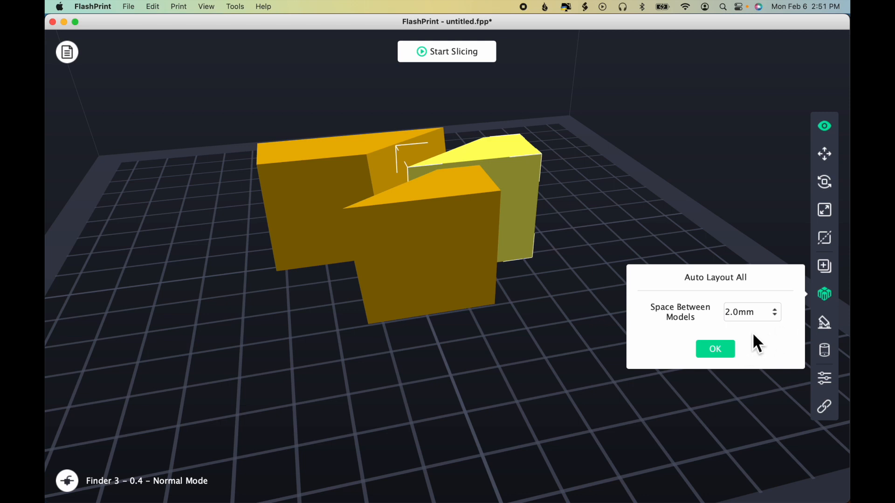
left_click(778, 310)
left_click(778, 310)
left_click(777, 310)
left_click(778, 312)
left_click(779, 312)
left_click(778, 311)
left_click(778, 312)
left_click(778, 311)
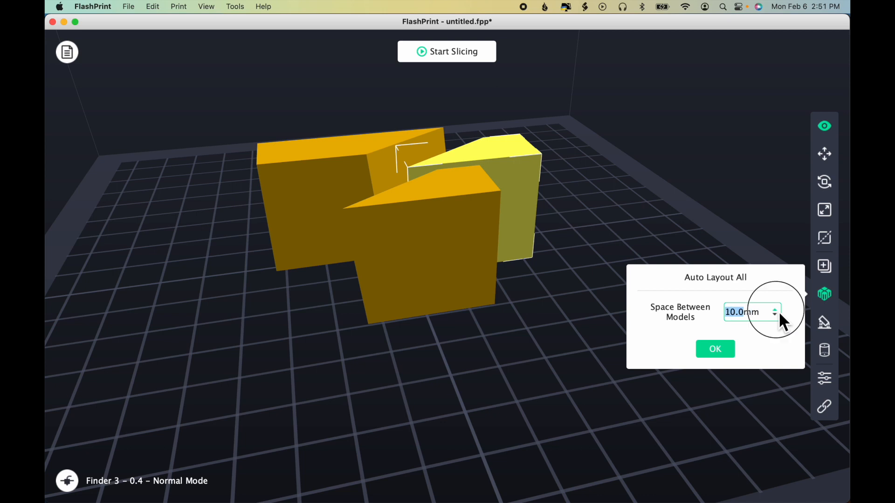
left_click(726, 354)
left_click_drag(509, 337, 503, 358)
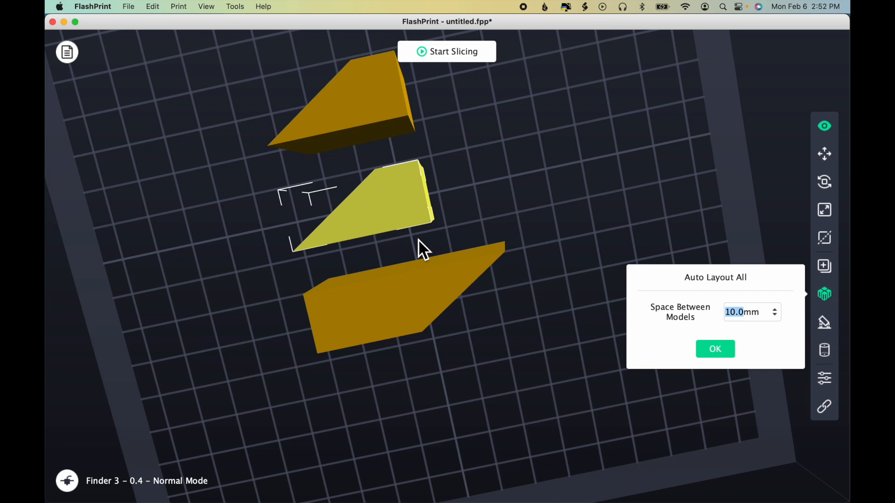
left_click_drag(503, 344, 515, 313)
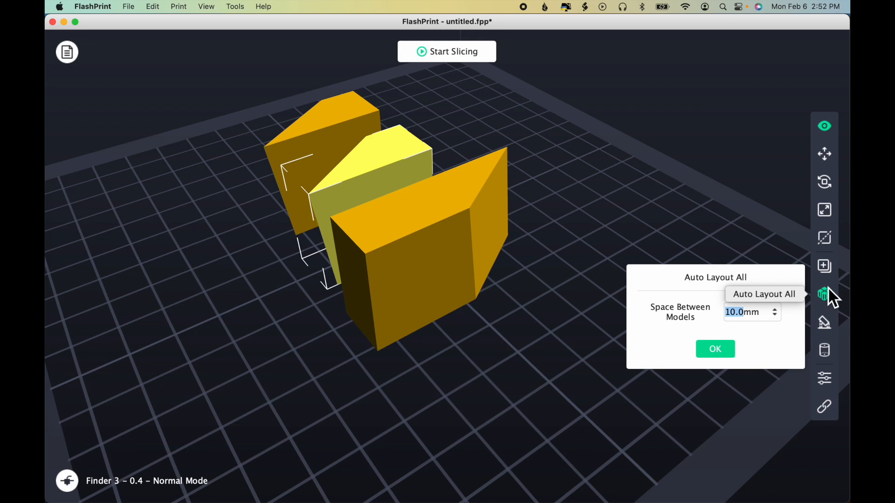
left_click(829, 301)
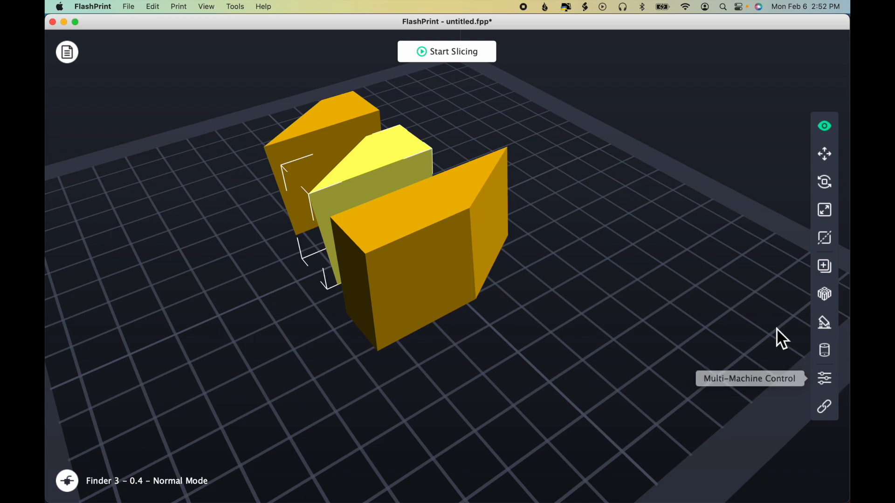
Step: Review where the multi-machine control and machine connection commands are available
left_click(232, 6)
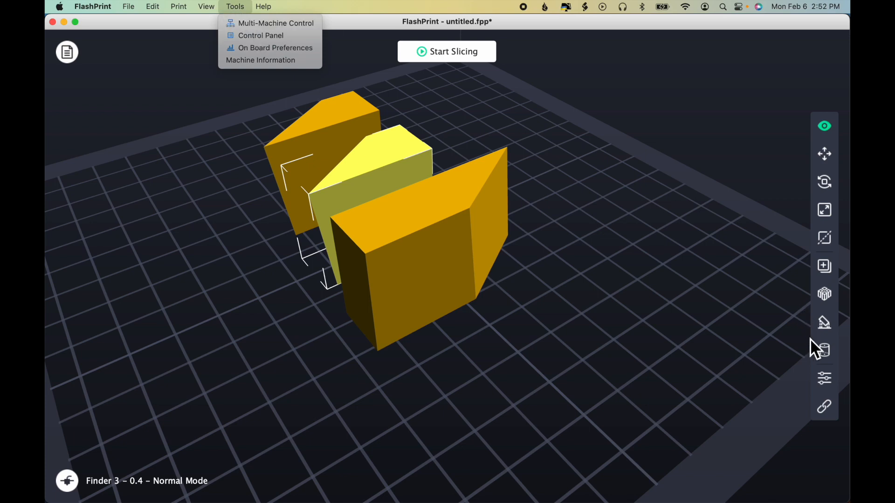
left_click(828, 407)
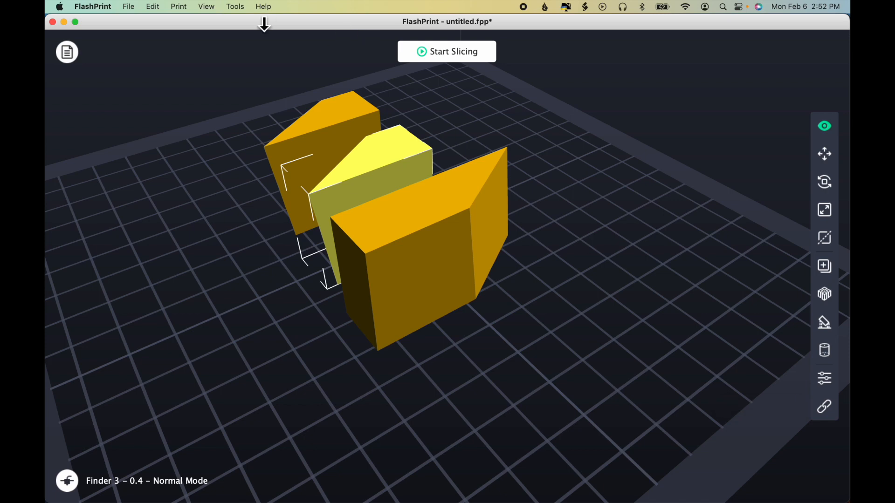
left_click(183, 7)
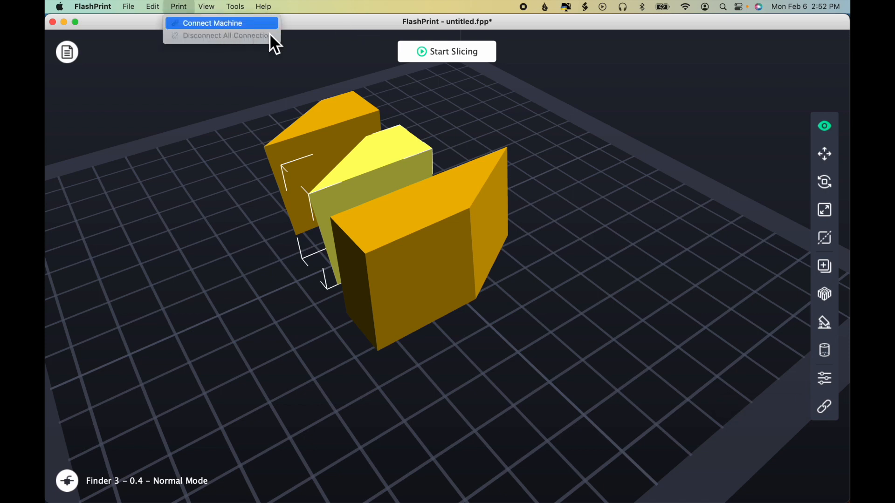
left_click(656, 384)
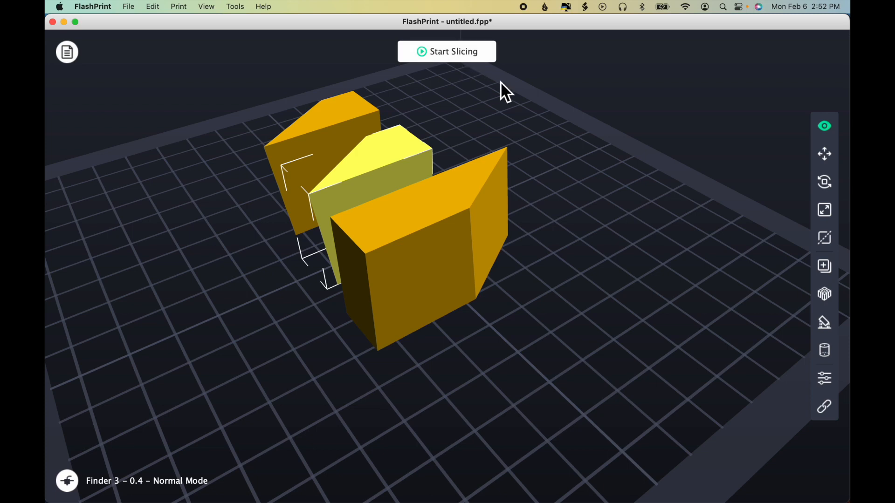
Step: Open the slicing settings for the models on the platform
left_click(476, 57)
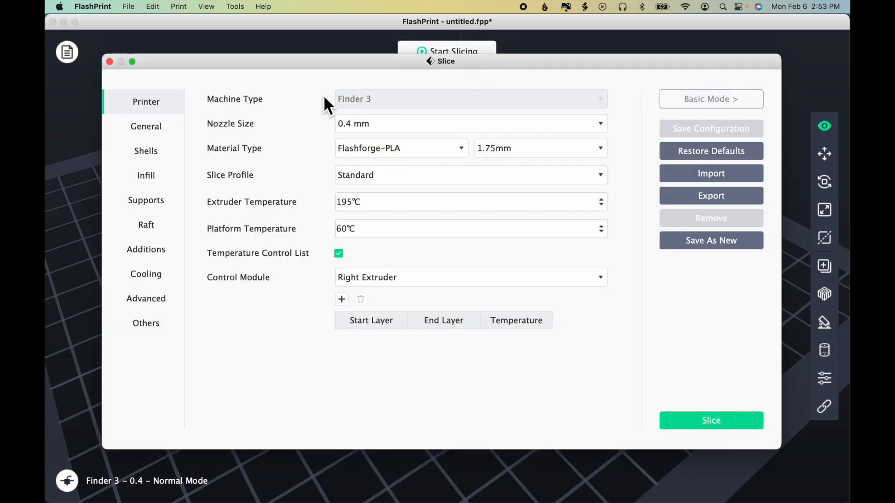